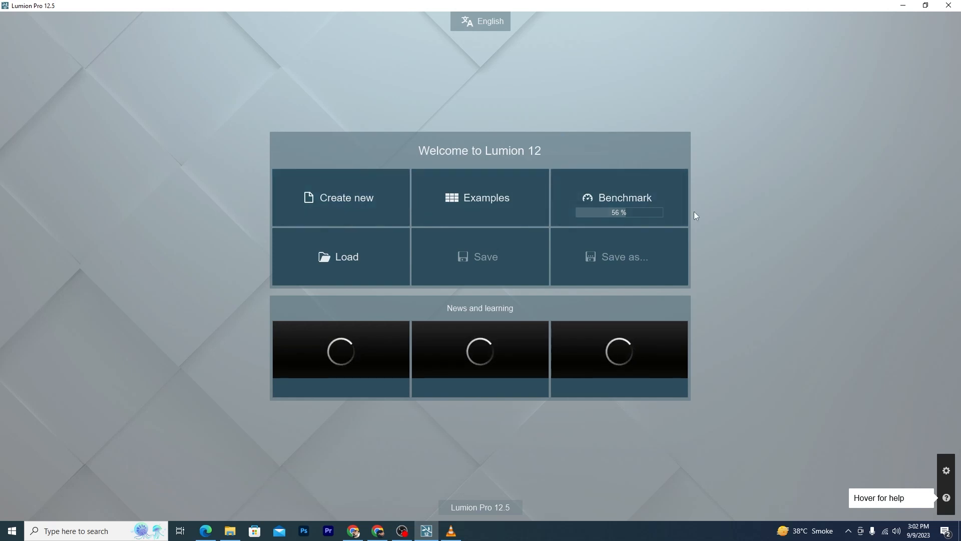
Review the available new-project environments, the example projects and the computer's benchmark results
click(335, 202)
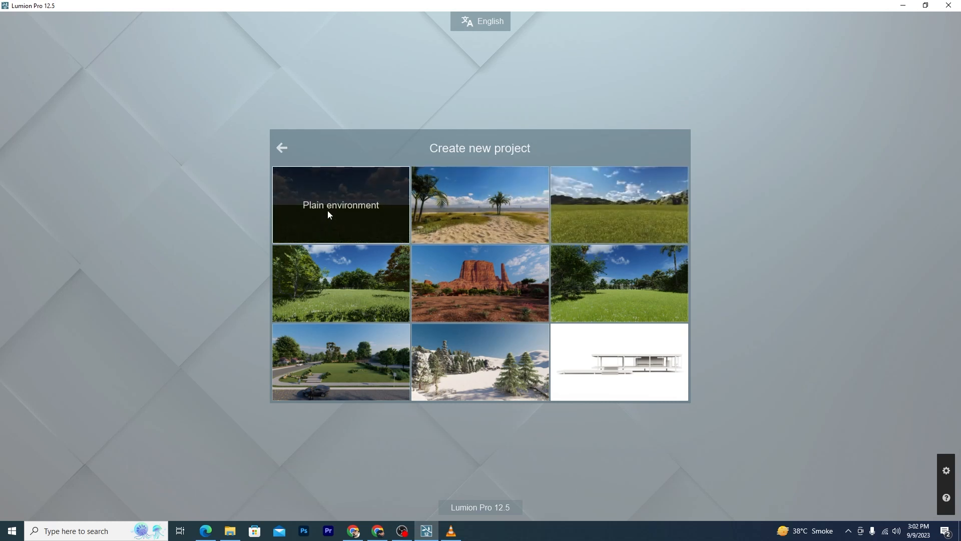
click(279, 147)
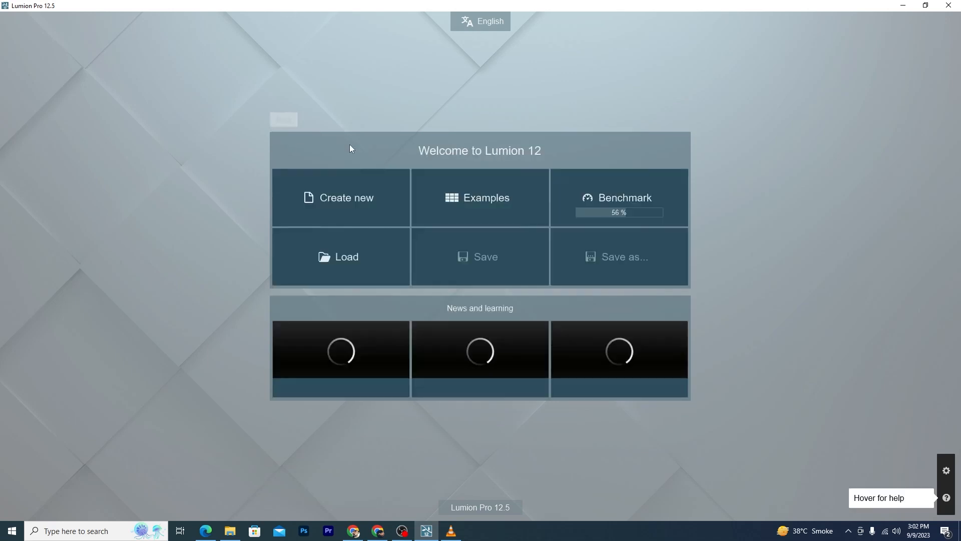
click(514, 209)
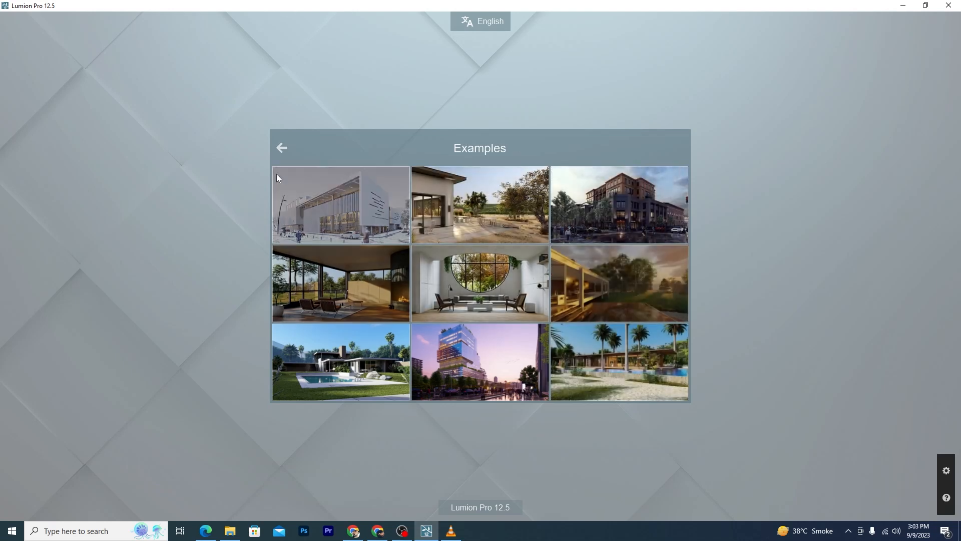
click(278, 150)
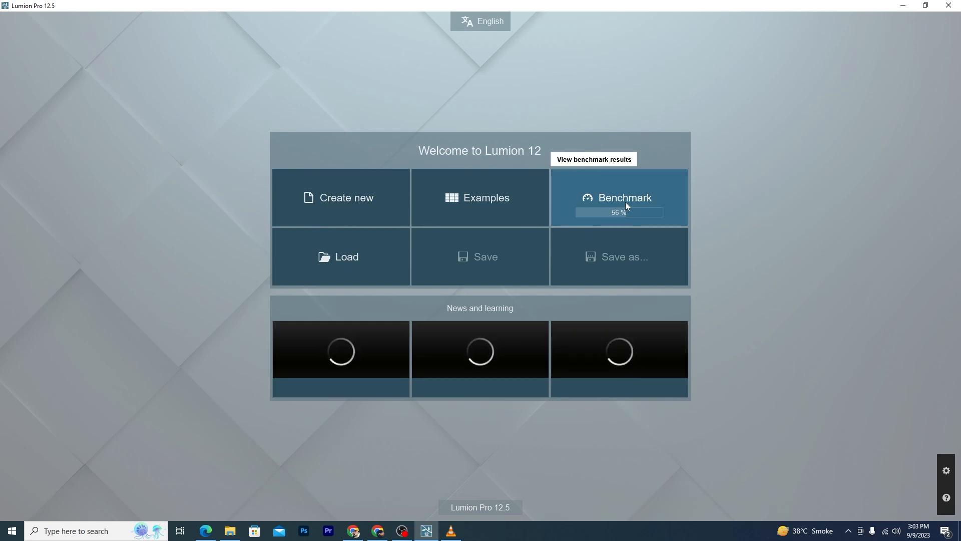
click(621, 216)
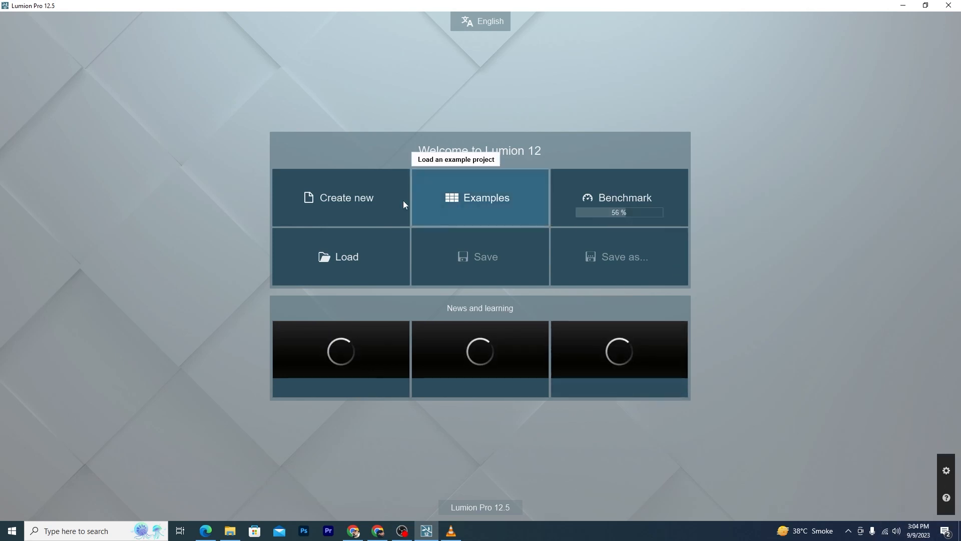
Create a new project from the Suburban environment and dismiss the interactive tutorial
click(339, 201)
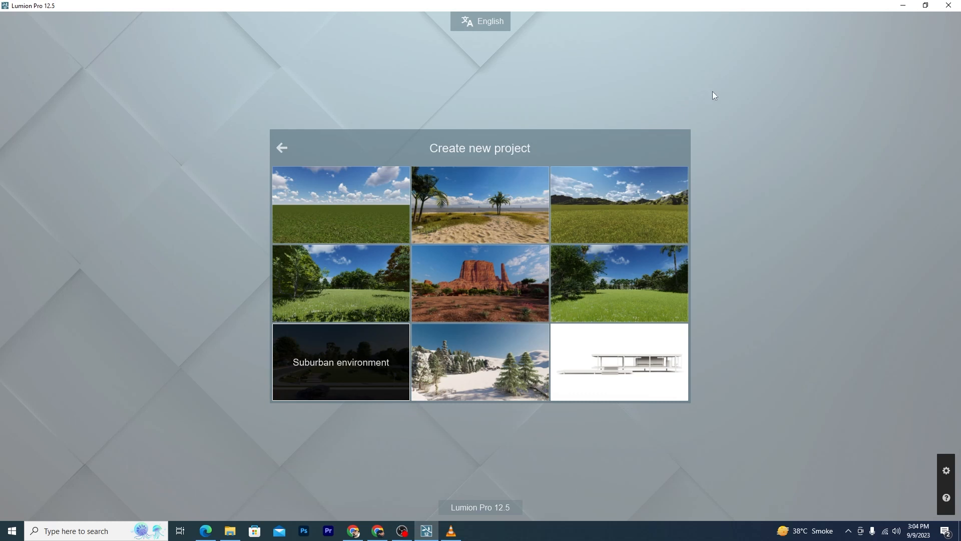
click(387, 279)
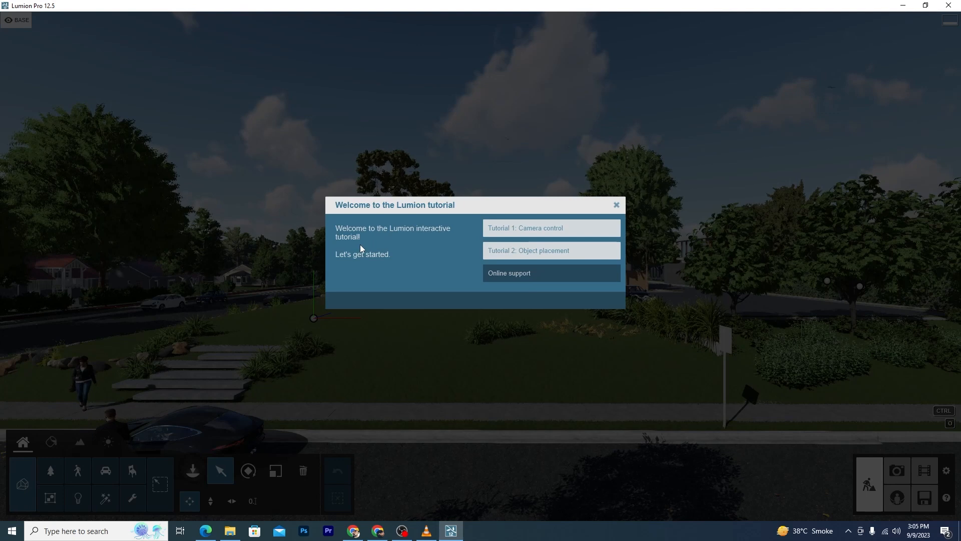
click(617, 206)
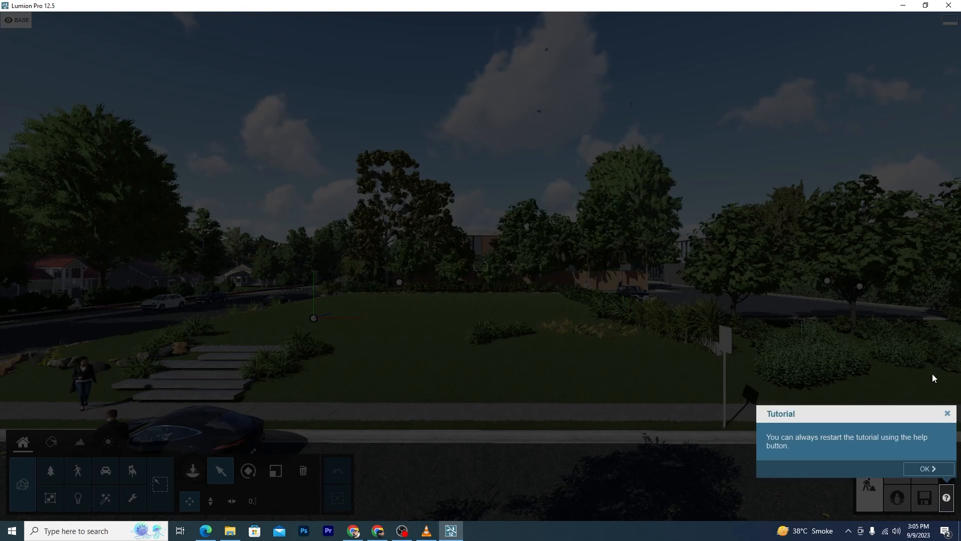
click(926, 470)
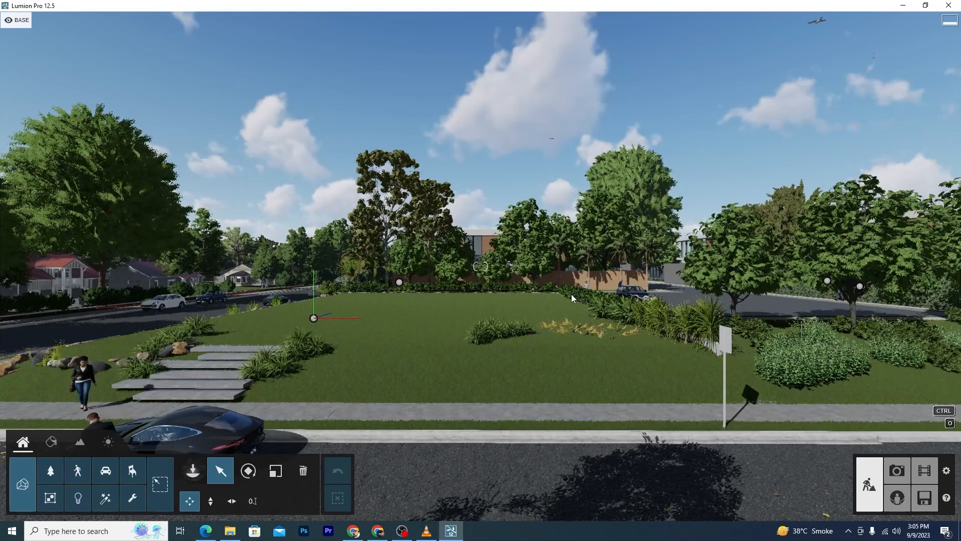
Examine the corner lot by moving the camera forward, backward, sideways, up and down
key(w)
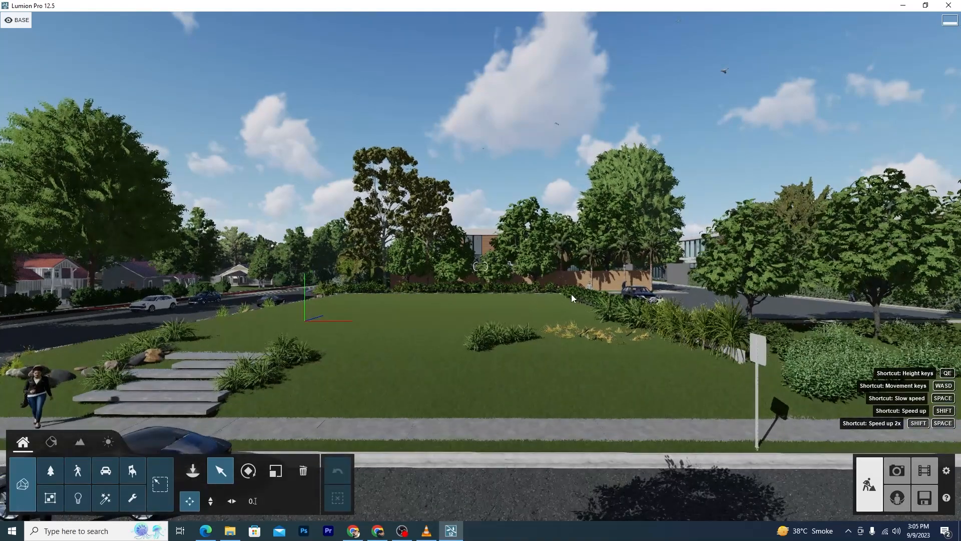
key(w)
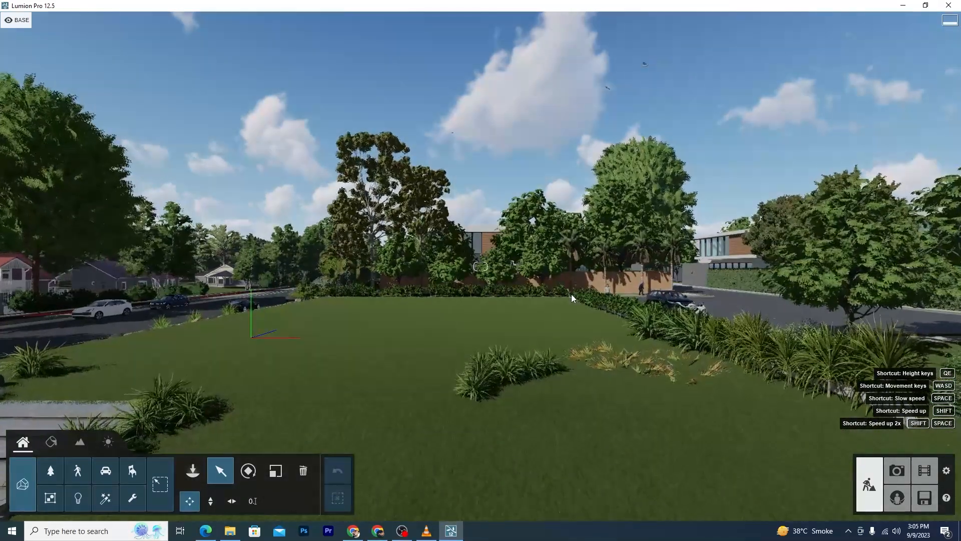
key(s)
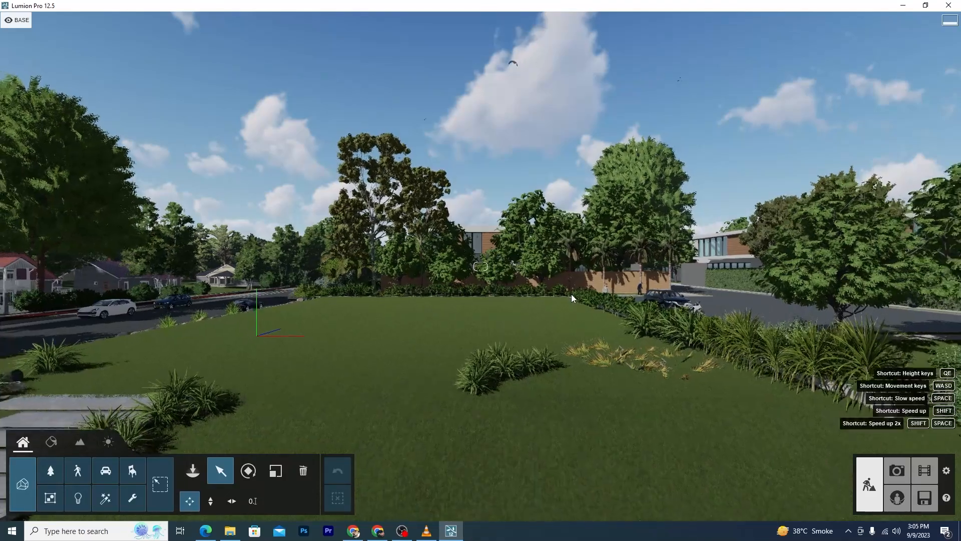
key(s)
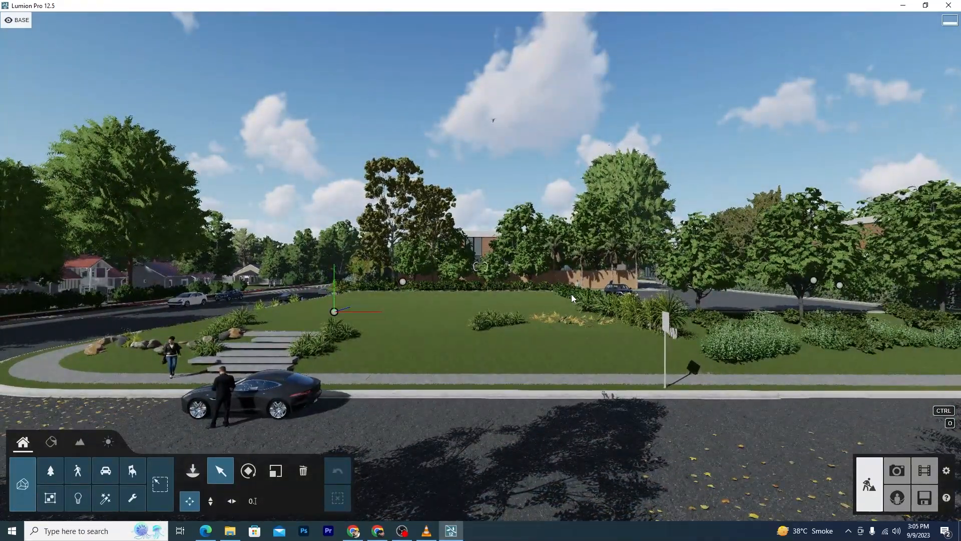
key(a)
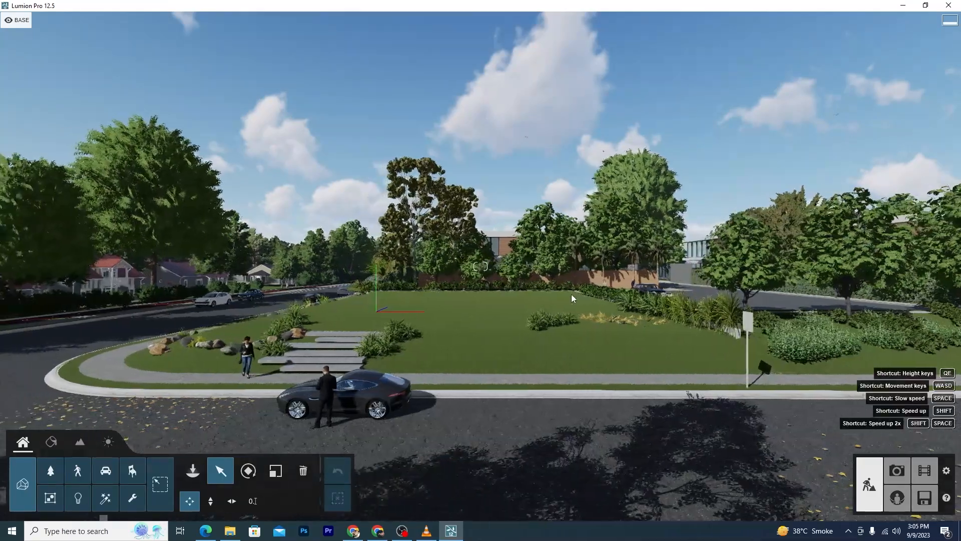
key(a)
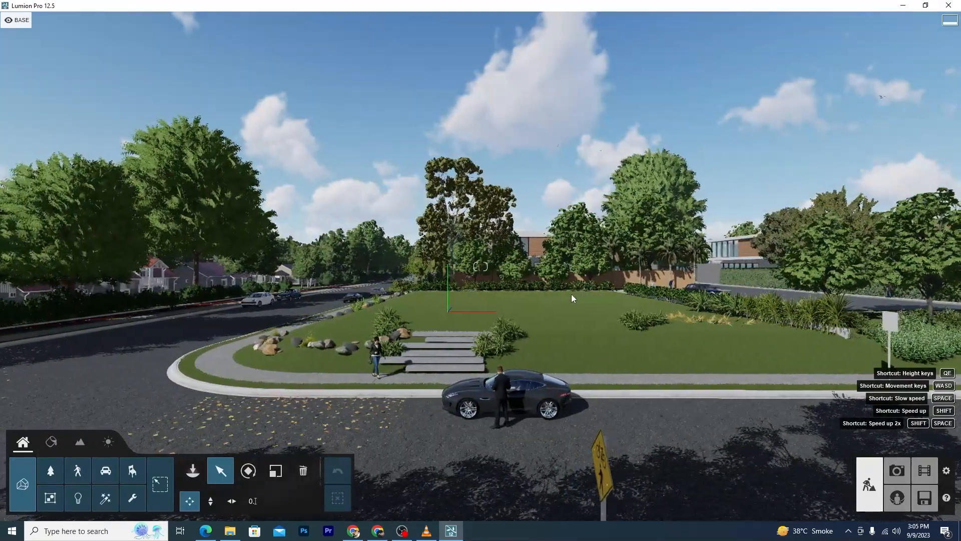
key(d)
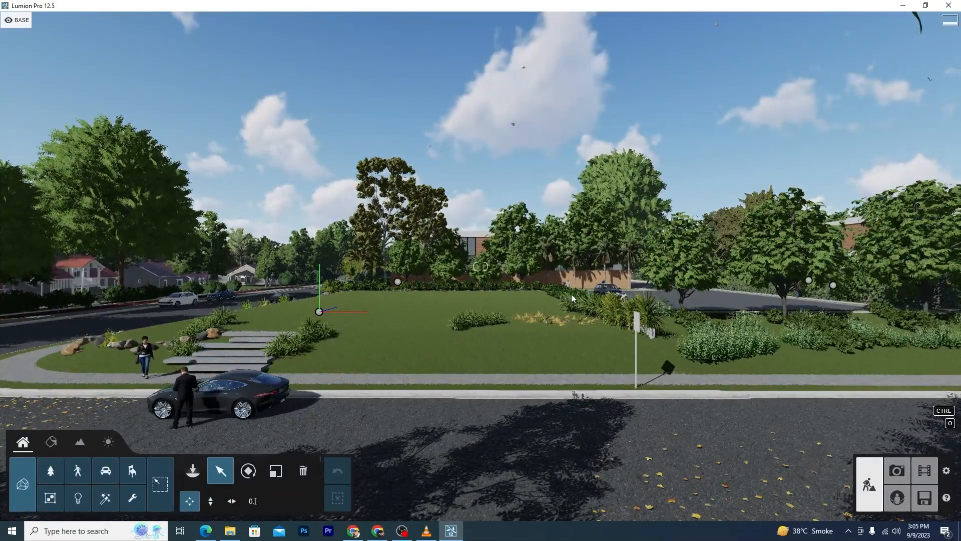
key(q)
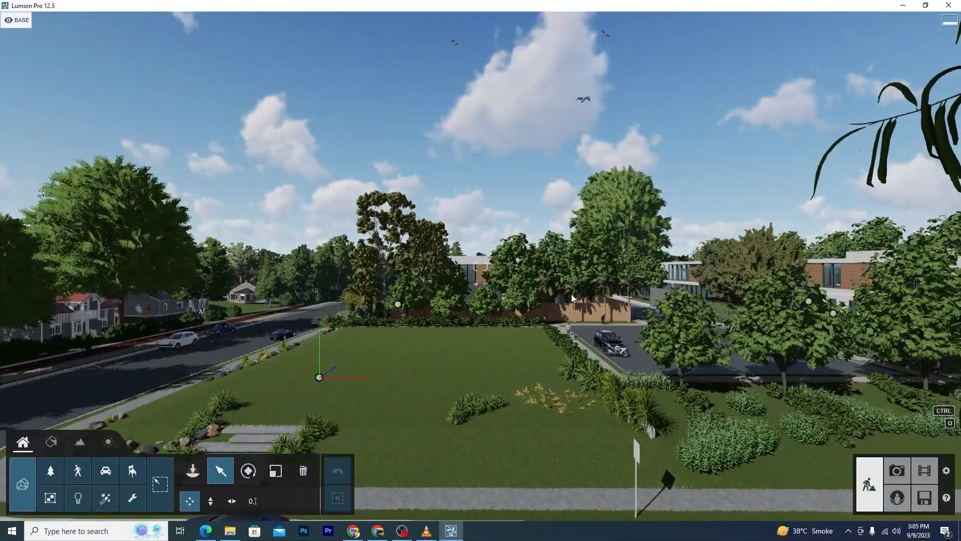
key(e)
key(e)
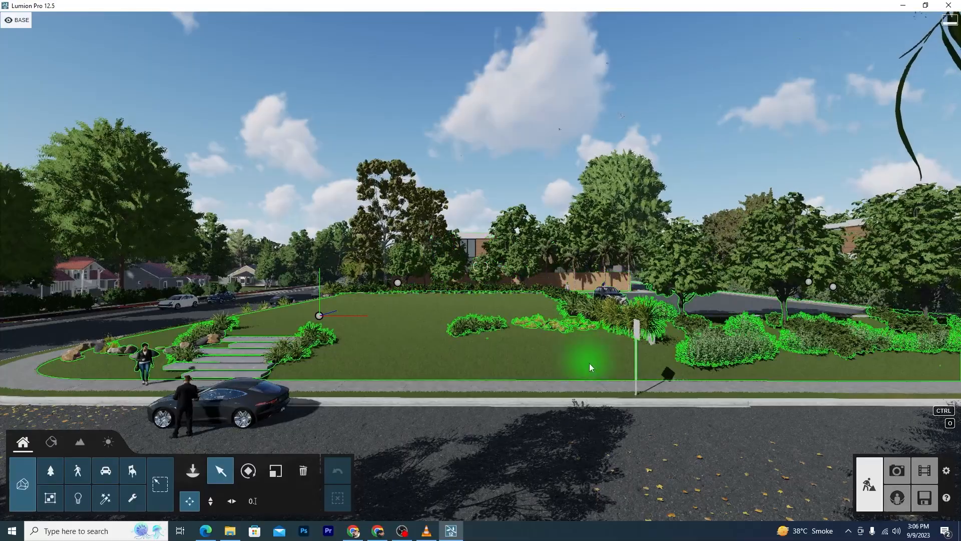
Inspect the stone steps, parked car and lawn from different viewing angles and distances
mouse_move(590, 362)
right_down()
mouse_move(447, 348)
mouse_move(251, 352)
mouse_move(353, 316)
mouse_move(701, 336)
mouse_move(821, 363)
mouse_move(621, 375)
mouse_move(589, 363)
right_up()
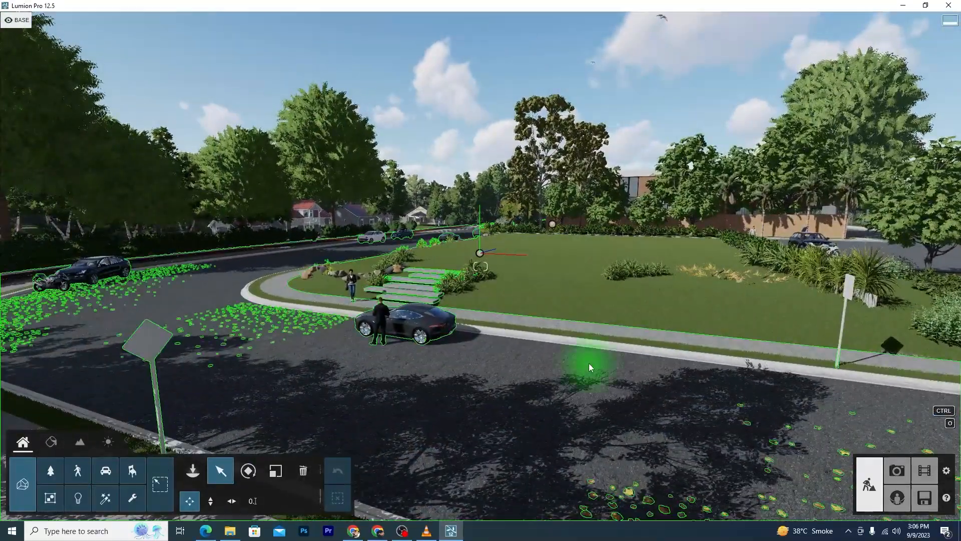
scroll(639, 314, up, 3)
scroll(639, 314, up, 3)
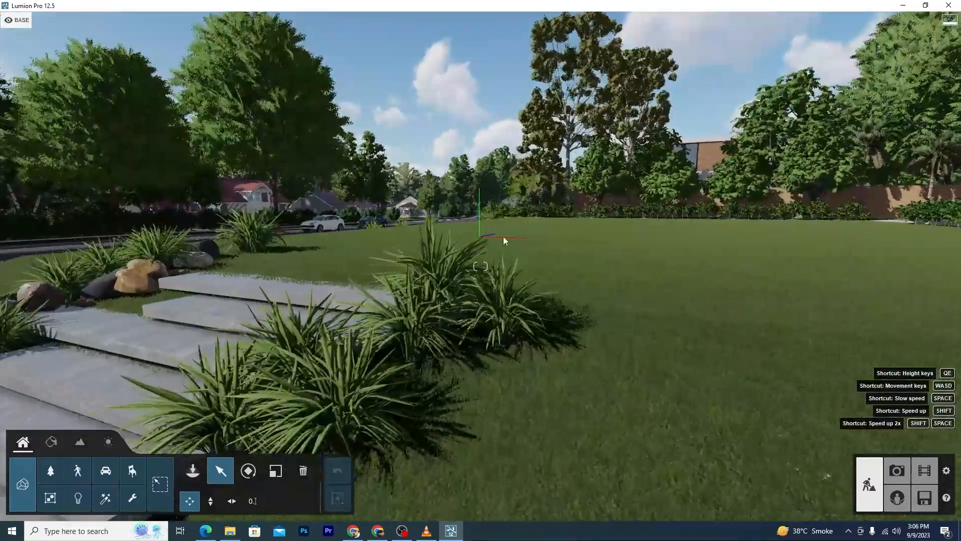
scroll(504, 236, down, 7)
scroll(501, 284, up, 3)
scroll(502, 284, up, 2)
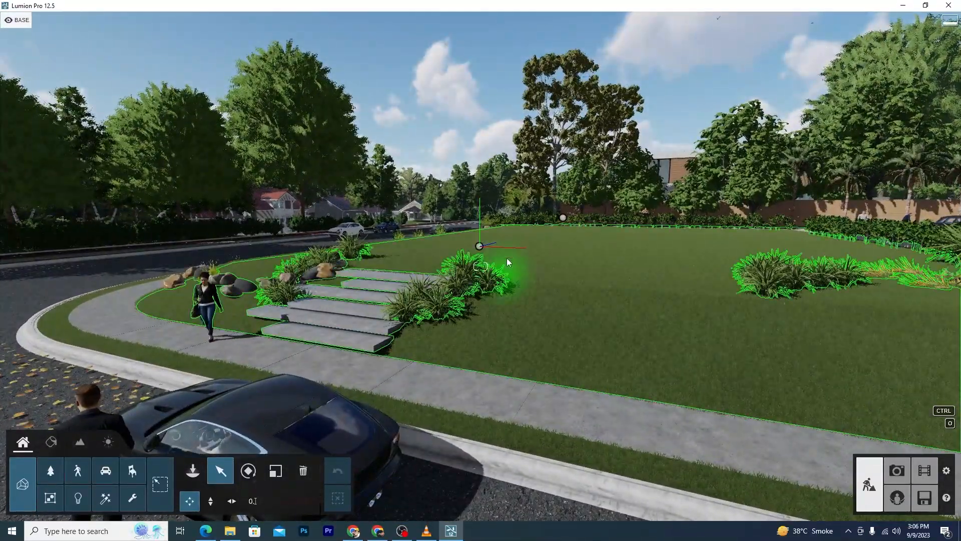
scroll(559, 322, down, 5)
right_drag(559, 323, 450, 315)
right_drag(481, 266, 568, 290)
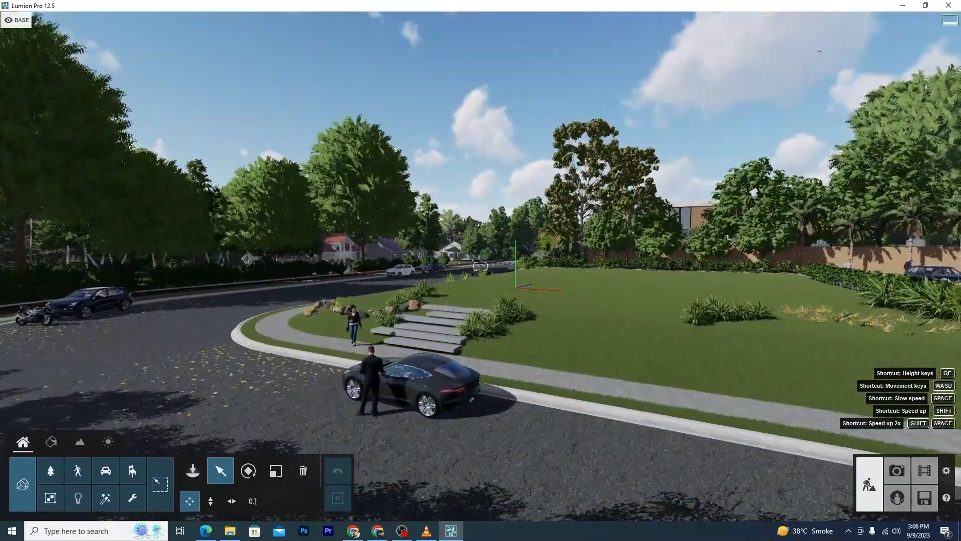
scroll(555, 366, up, 3)
scroll(557, 370, down, 5)
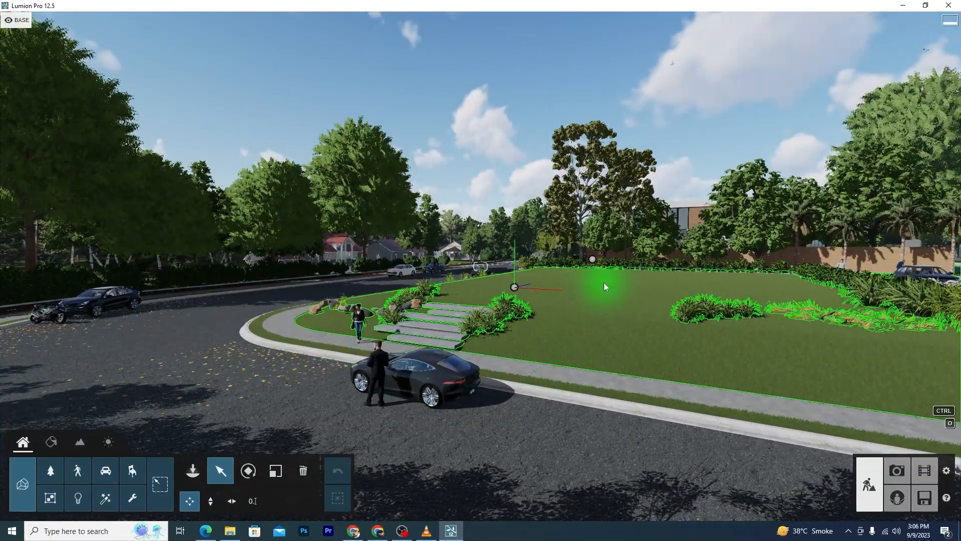
Fly across the lawn to the street beside it and view the road from different heights
right_drag(604, 282, 606, 280)
key(w)
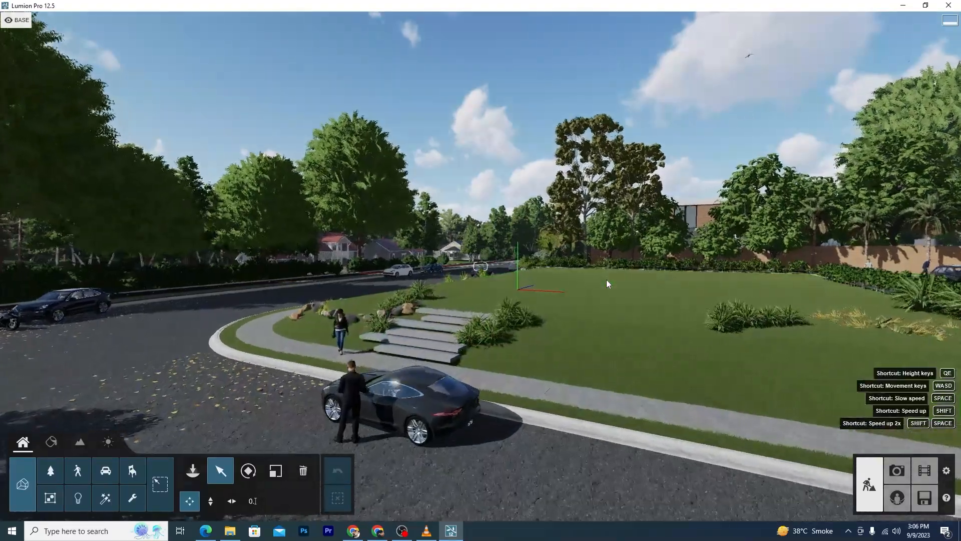
key(w)
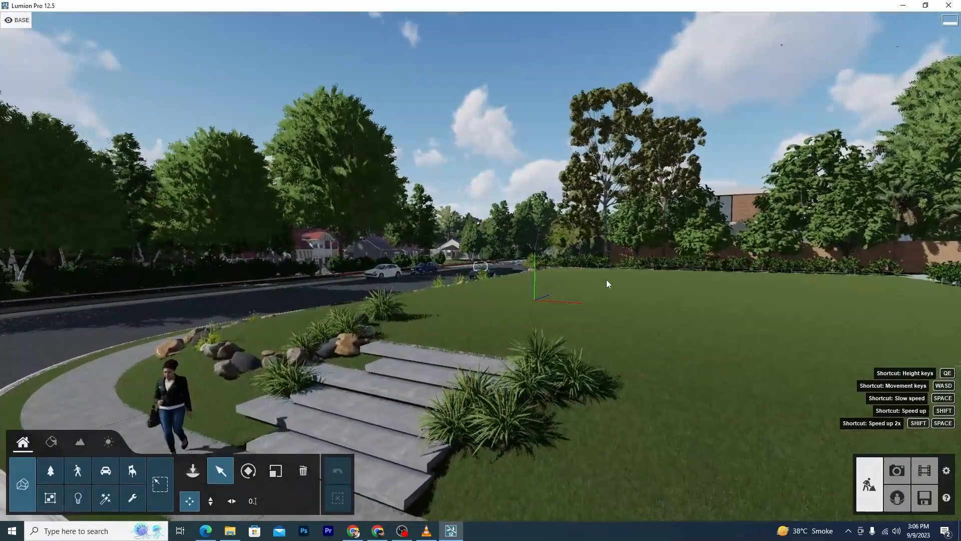
key(w)
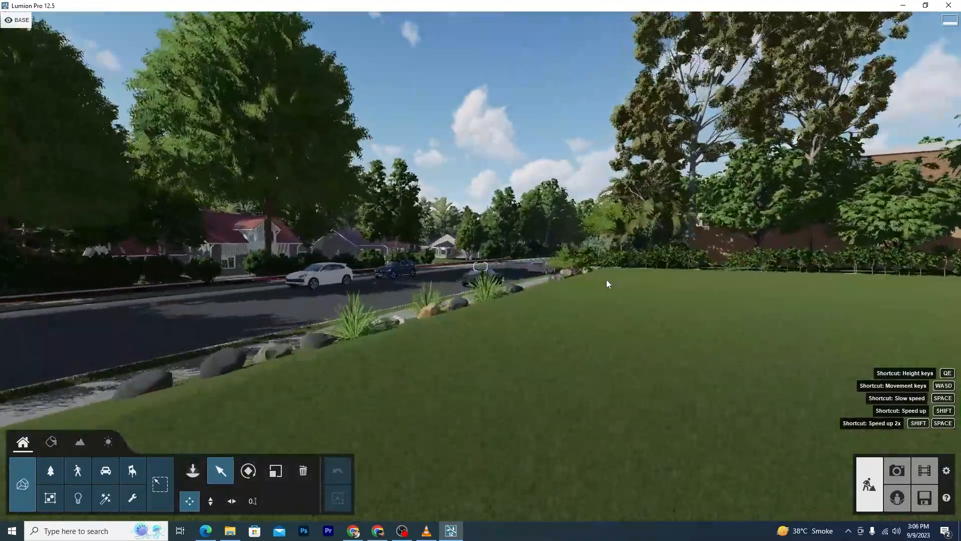
key(ctrl)
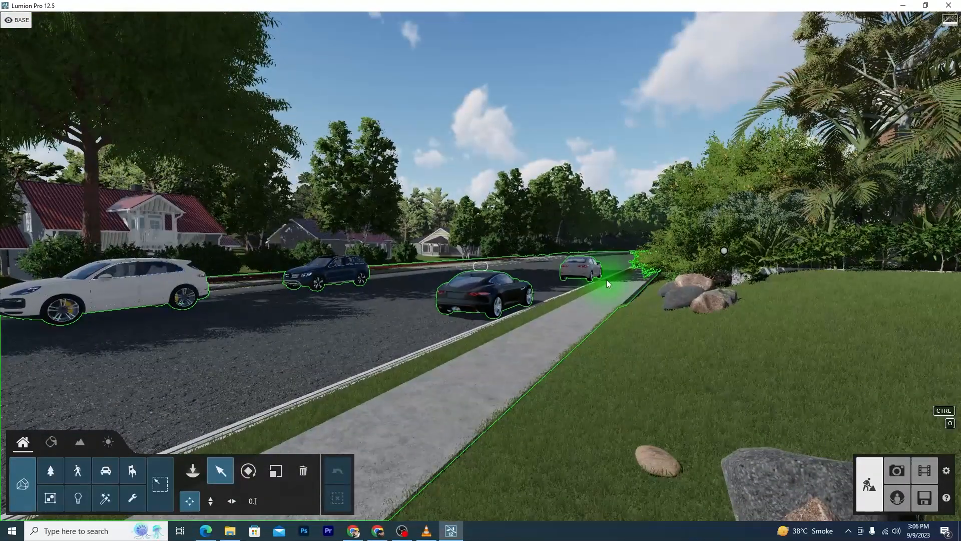
key(e)
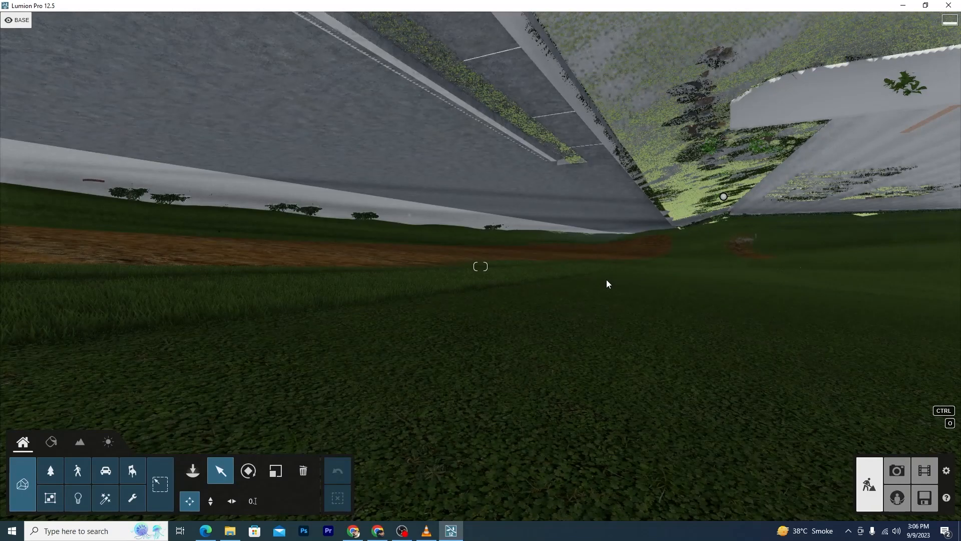
key(q)
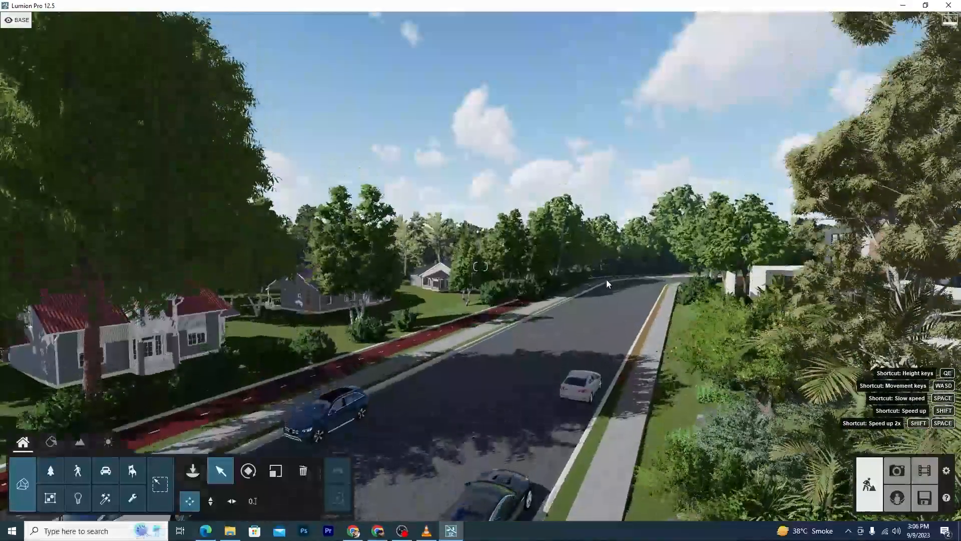
key(w)
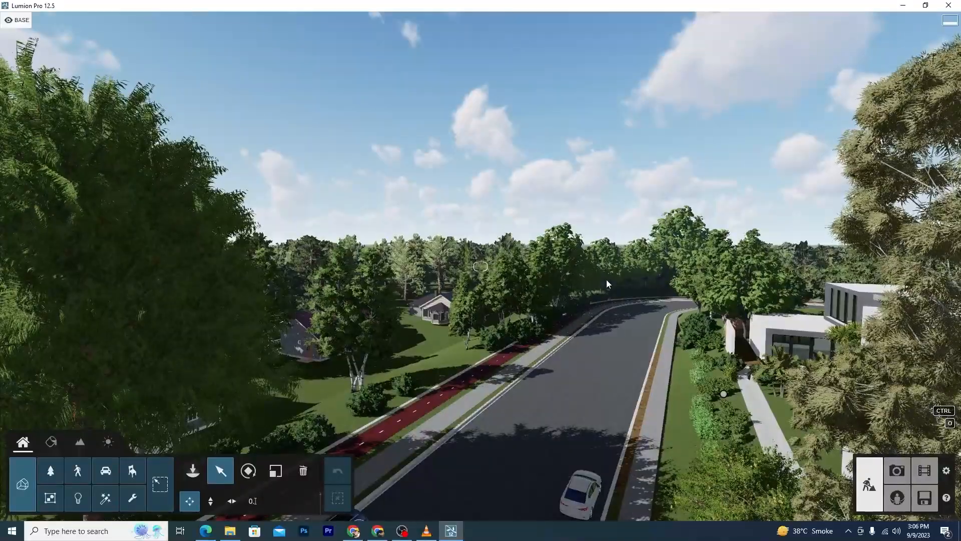
key(w)
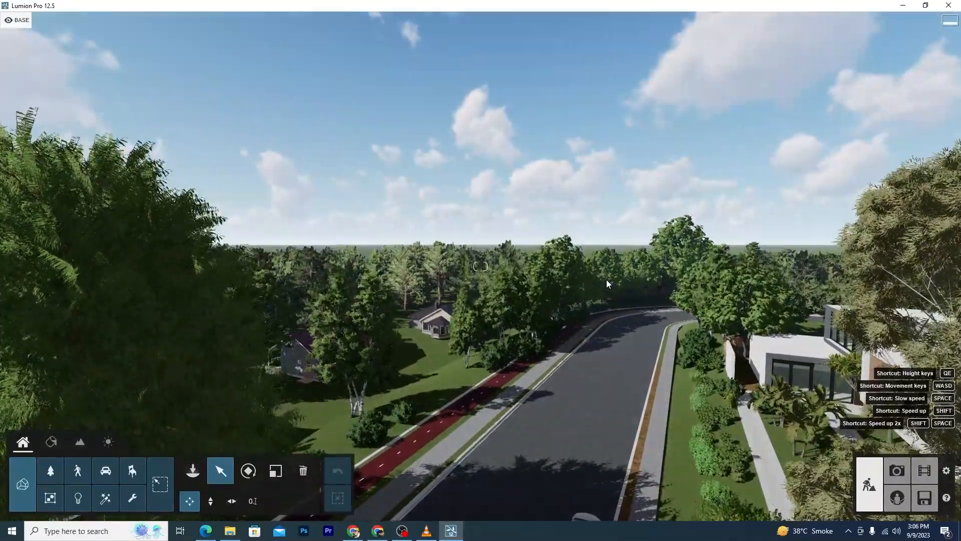
key(e)
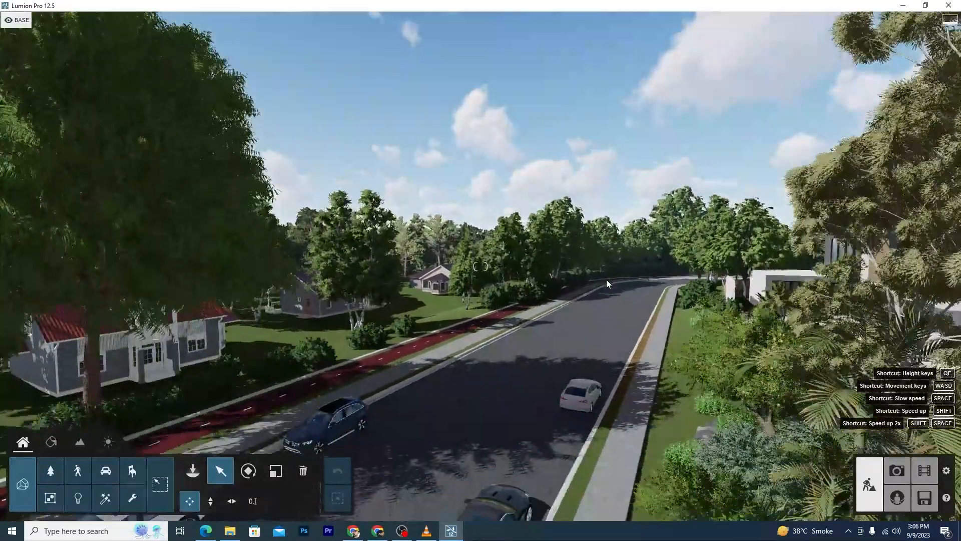
Look around the neighbourhood from above the lot, including the road bend, roadside trees and houses
right_drag(523, 327, 360, 326)
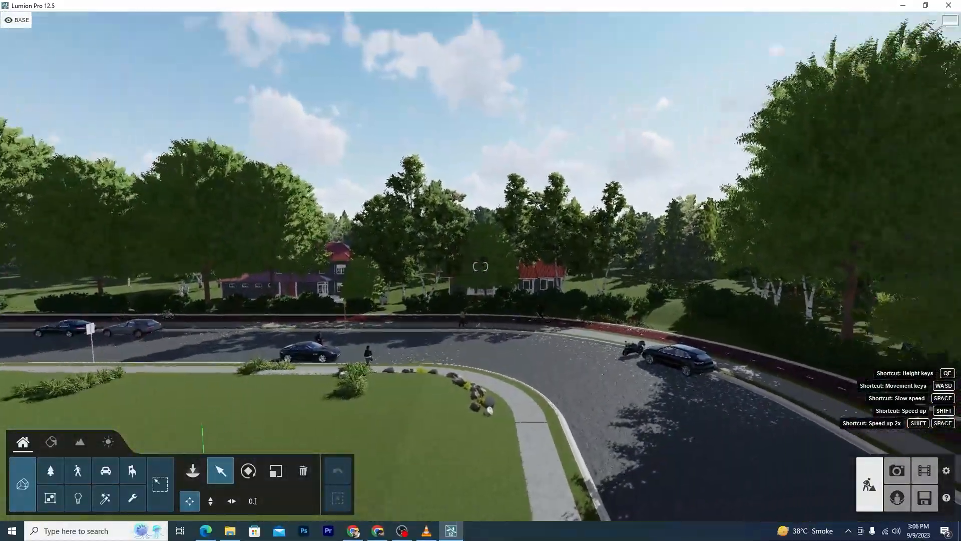
right_drag(451, 415, 426, 380)
key(w)
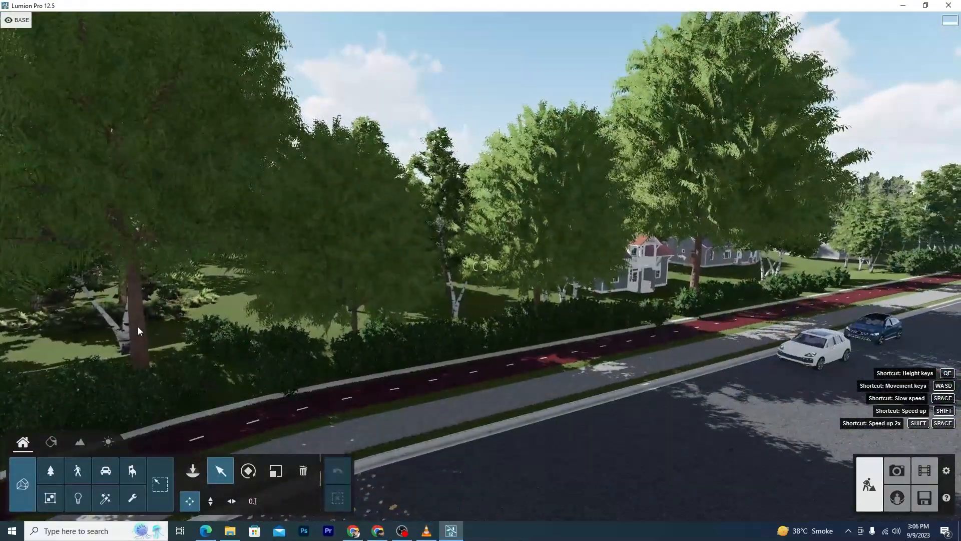
right_drag(139, 327, 376, 325)
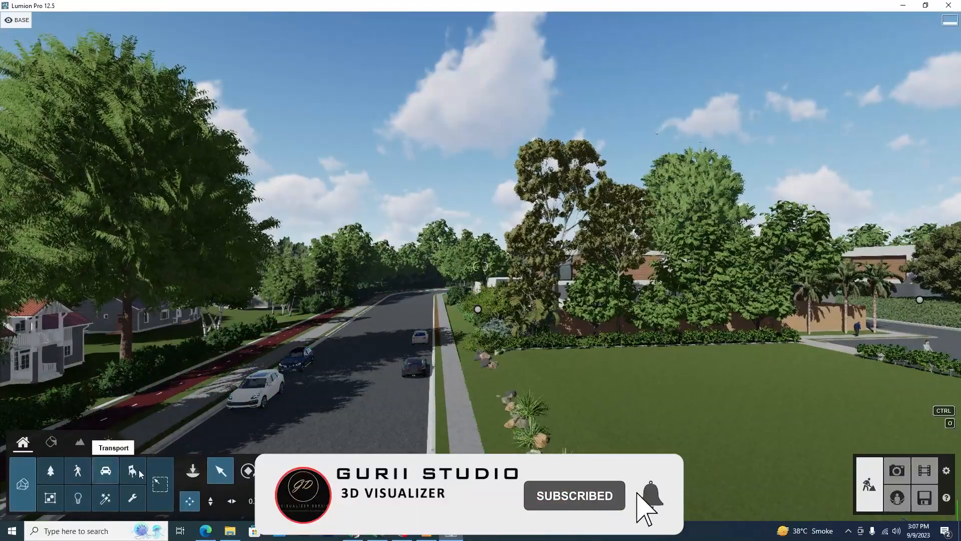
Browse the object libraries for imported models, nature, people and animals, and transport
right_drag(734, 398, 706, 441)
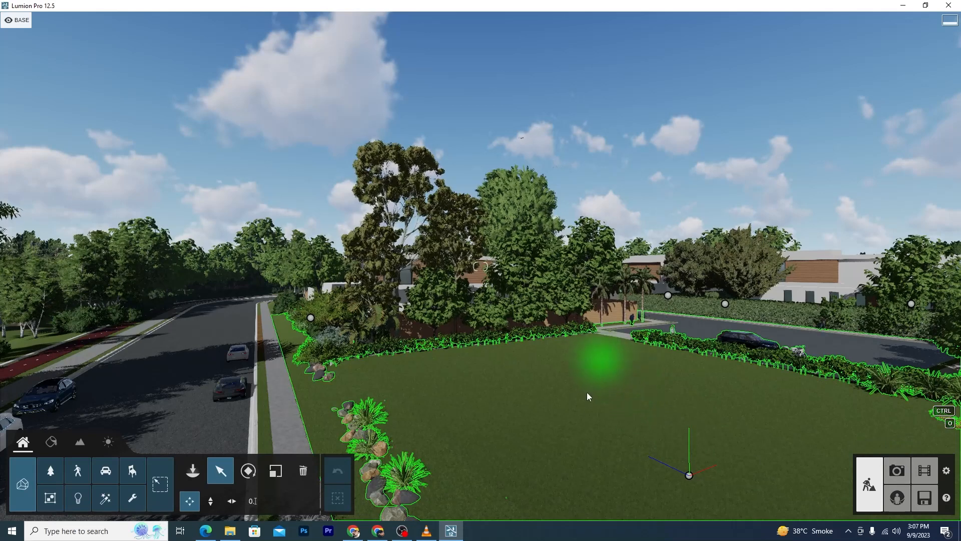
click(24, 473)
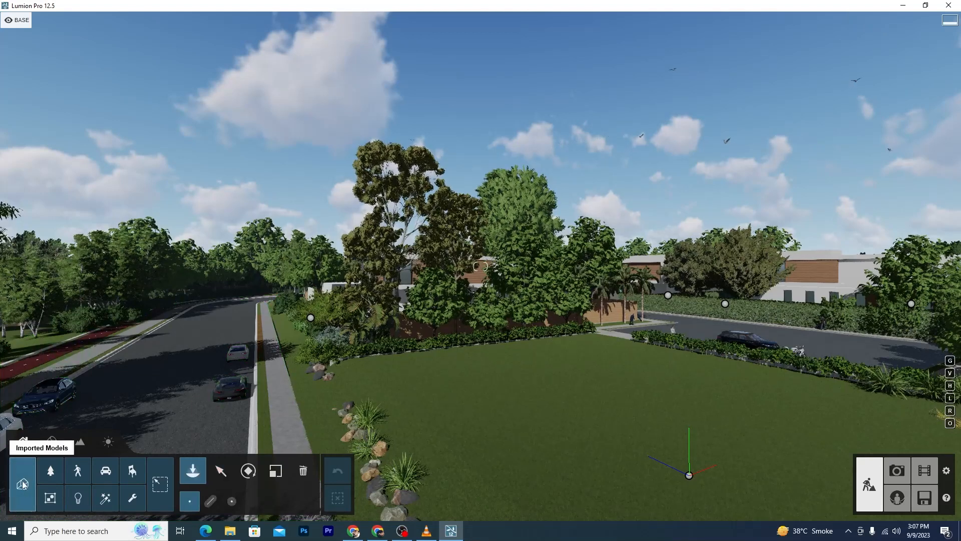
mouse_move(51, 133)
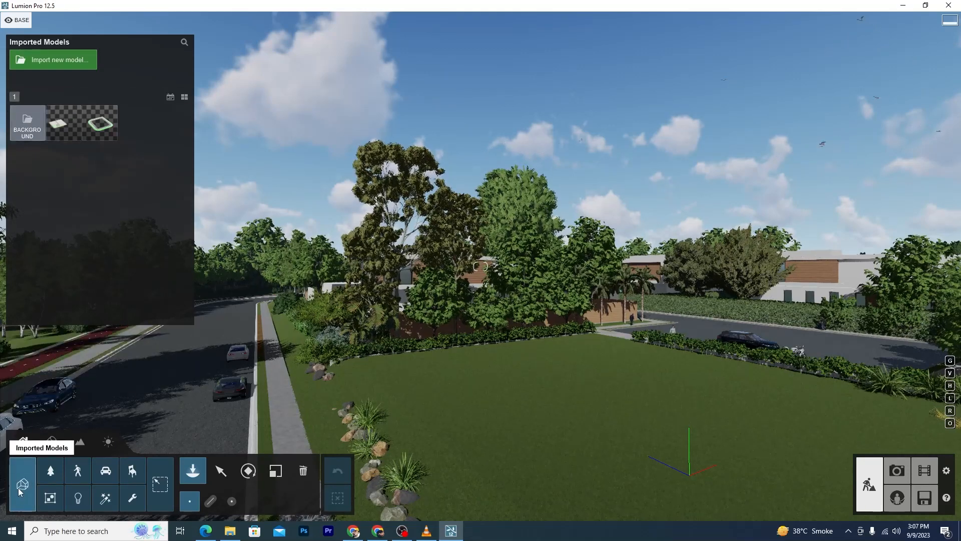
click(51, 476)
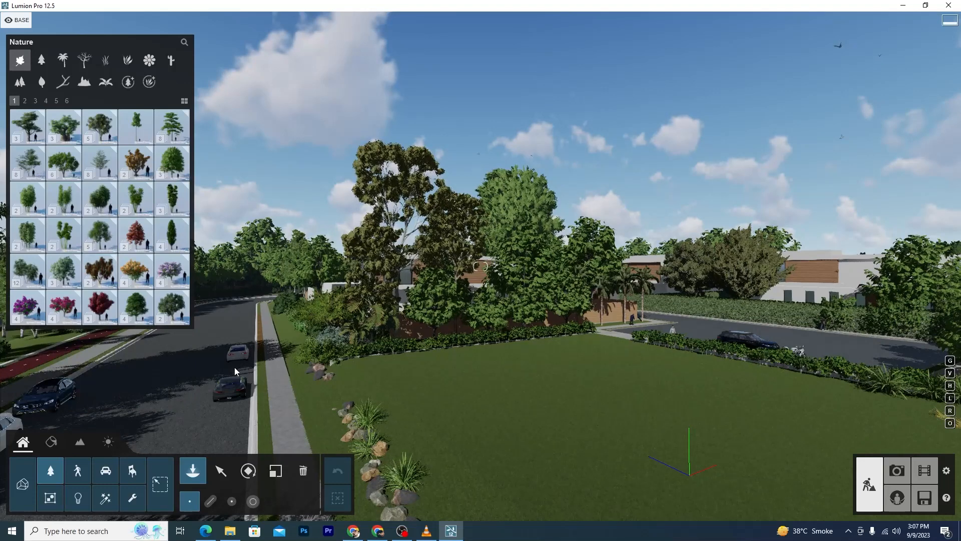
click(78, 470)
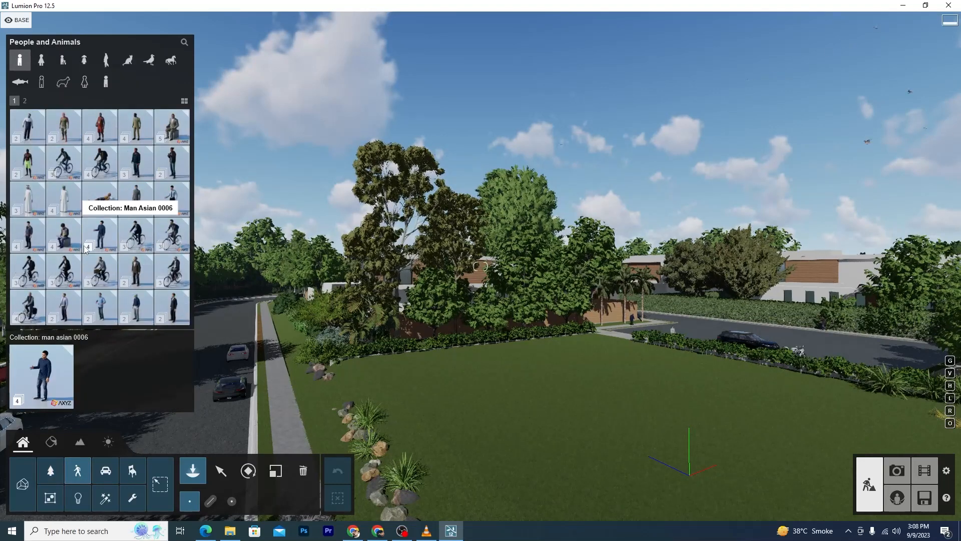
click(105, 470)
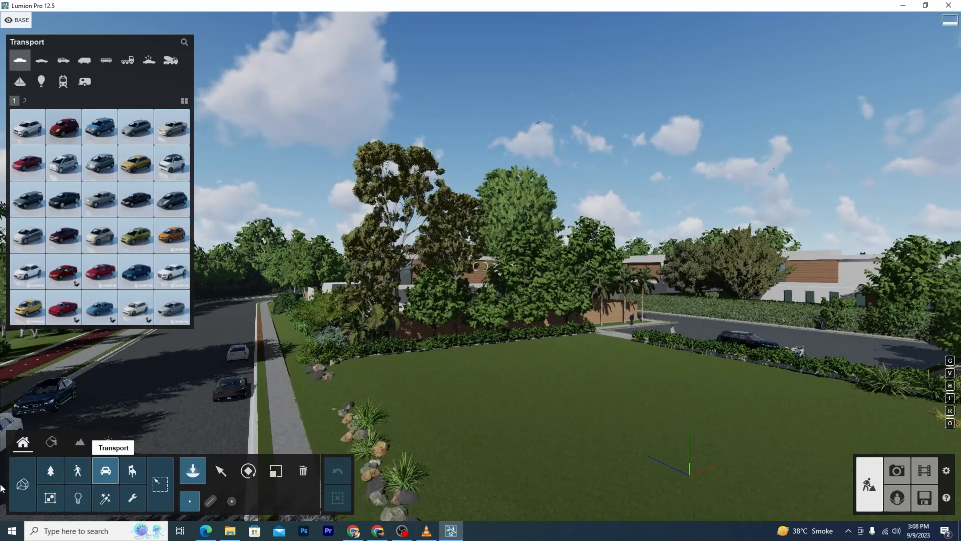
Examine the lawn's terrain material in the material editor and view the material library, leaving the material unchanged
click(53, 442)
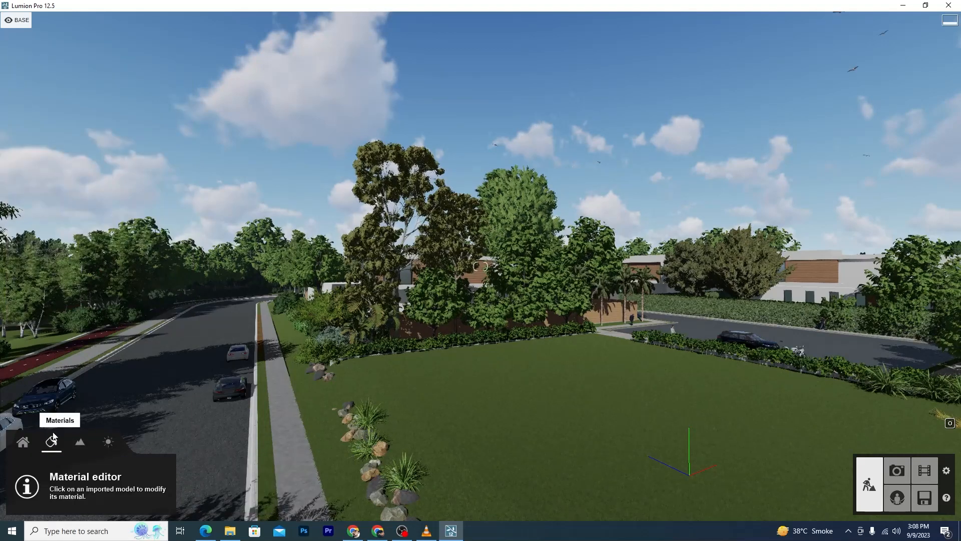
click(472, 408)
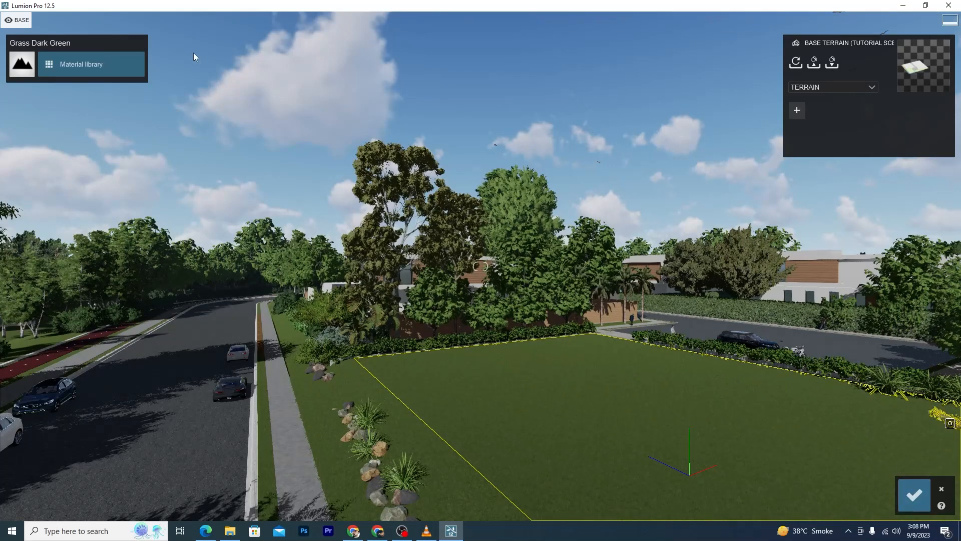
click(49, 68)
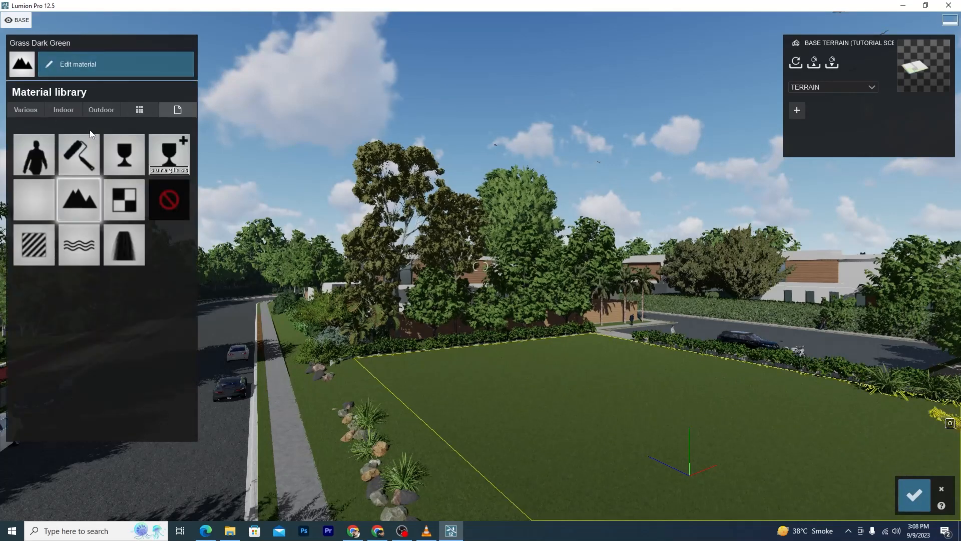
key(Escape)
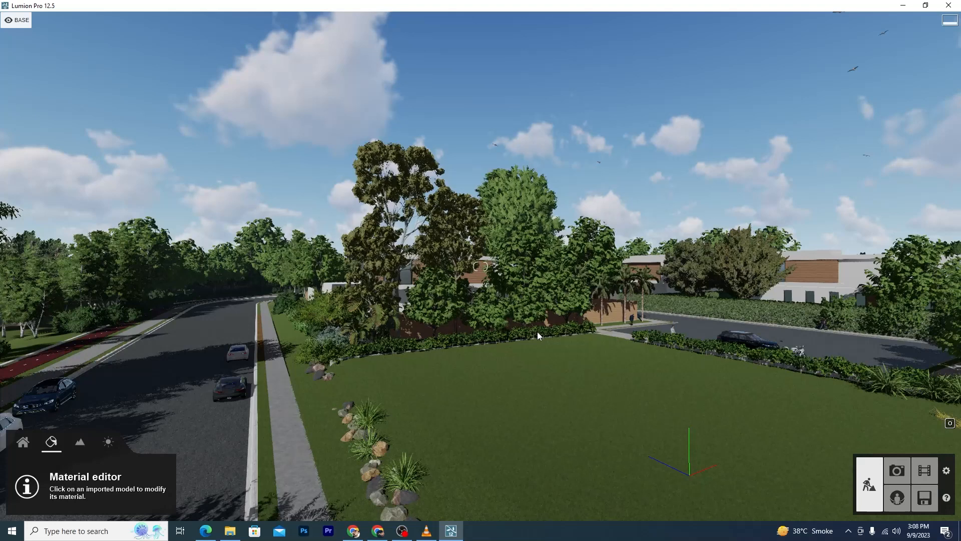
Open the landscape textures and look around the lawn, the street and the neighbouring parking area
click(77, 444)
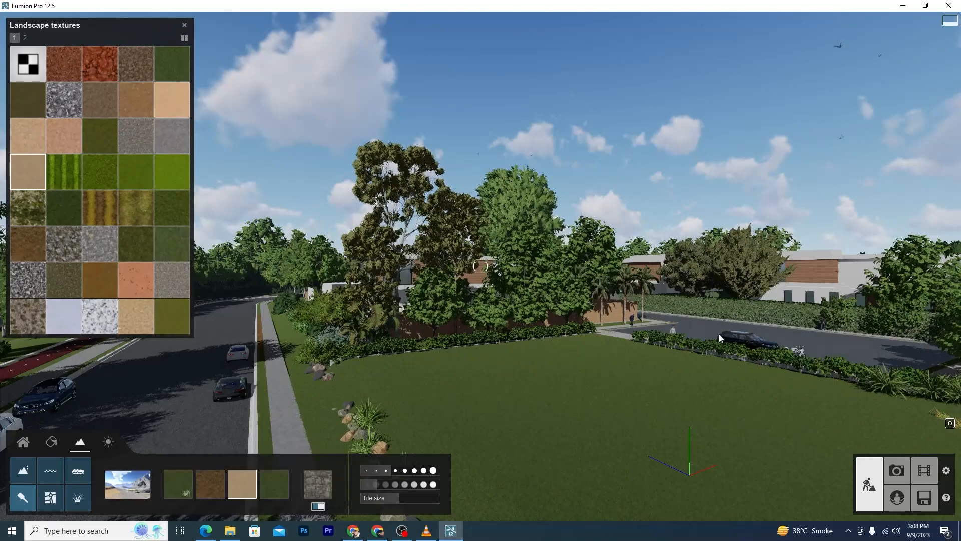
right_drag(703, 401, 829, 436)
scroll(637, 341, up, 3)
scroll(628, 328, down, 2)
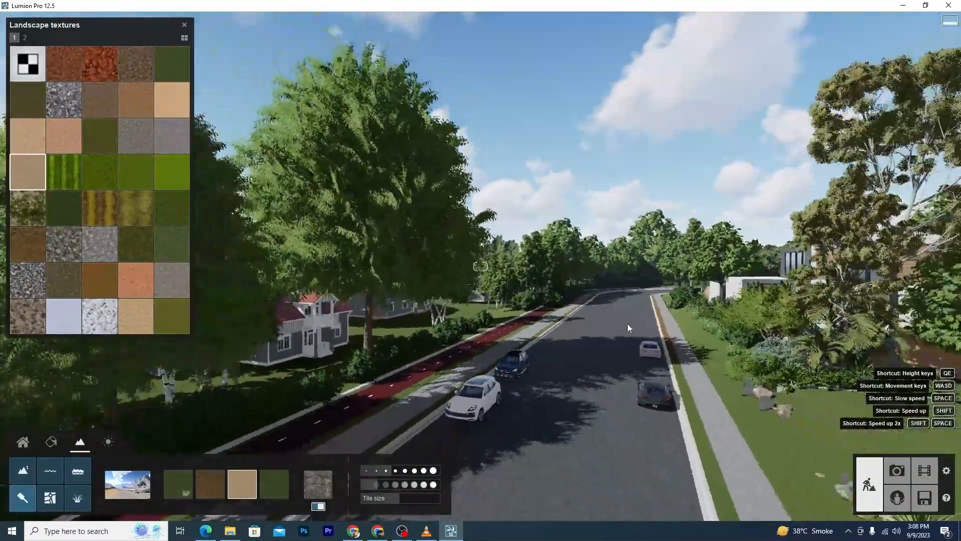
right_drag(629, 328, 783, 353)
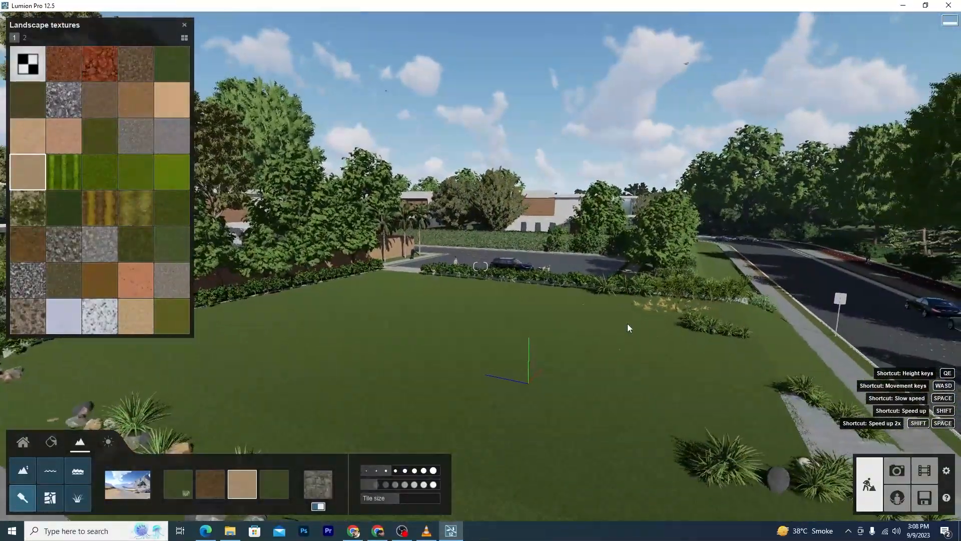
scroll(493, 256, up, 5)
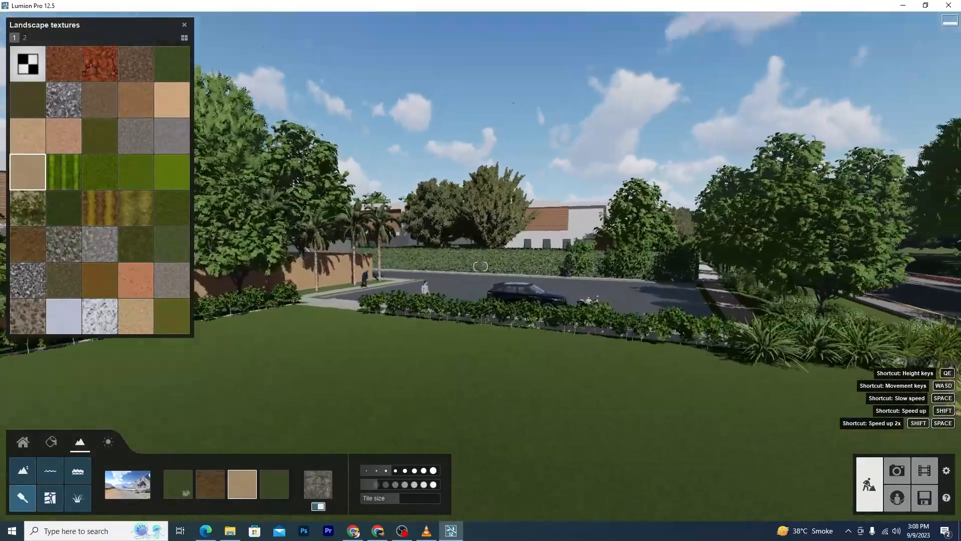
right_drag(482, 281, 621, 281)
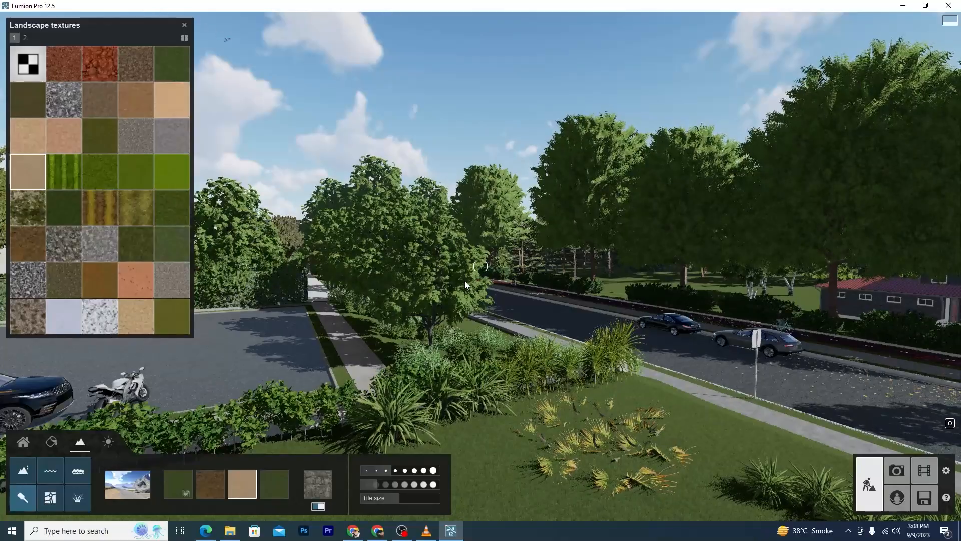
Fly forward to the roadside trees, inspect their foliage up close, and look back across the lawn
key(w)
key(w)
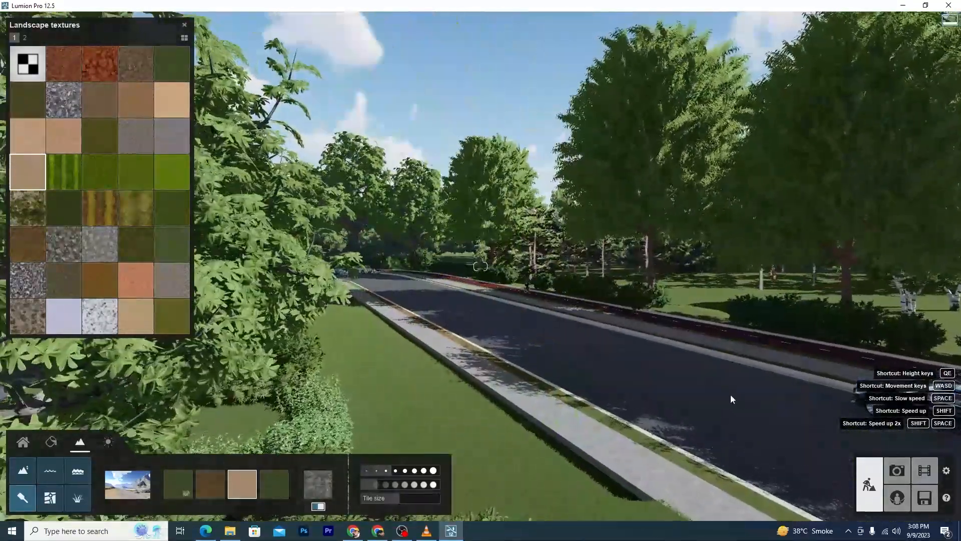
right_drag(730, 394, 728, 383)
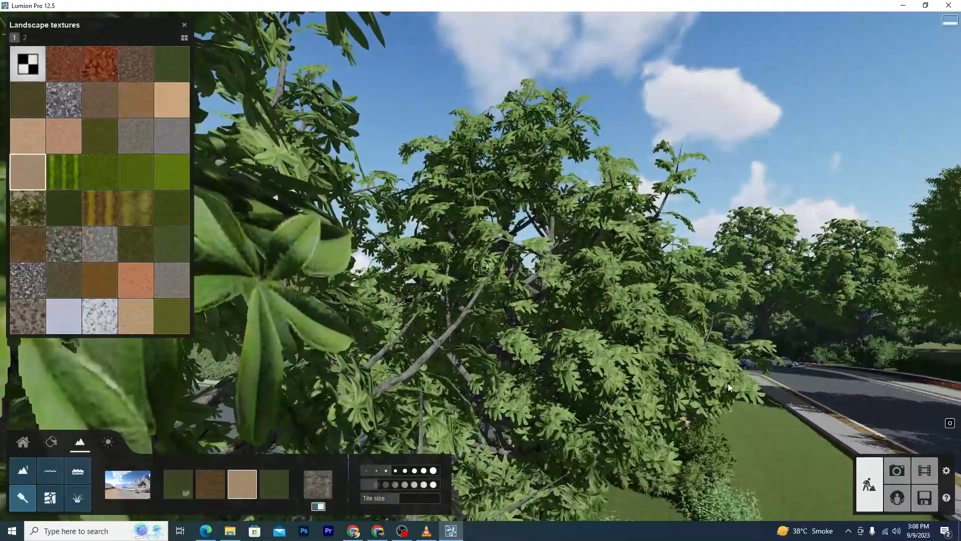
key(s)
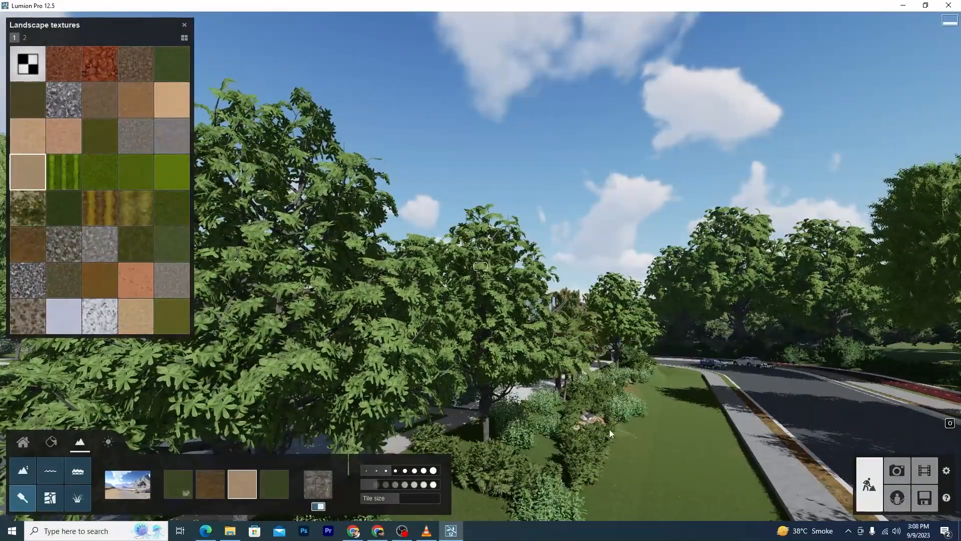
right_drag(728, 382, 628, 346)
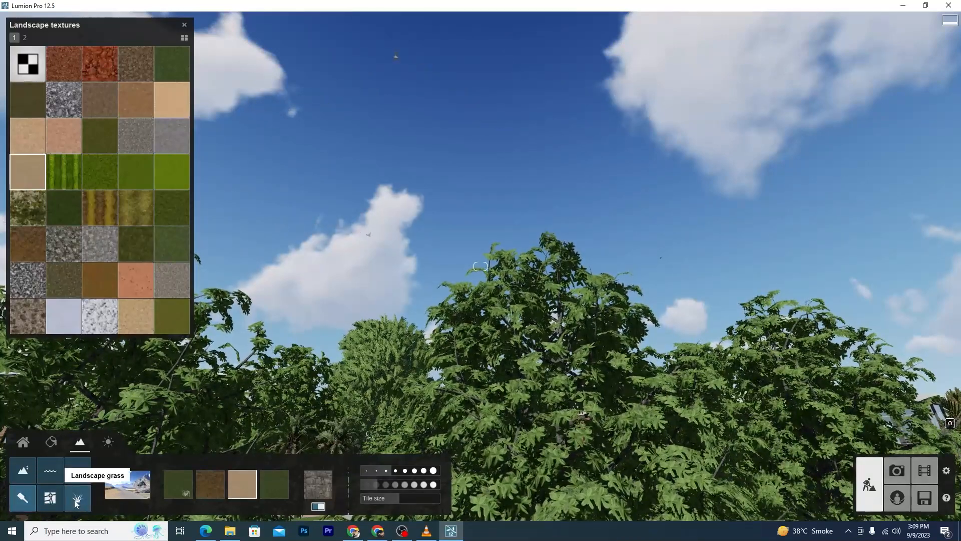
right_drag(401, 311, 555, 400)
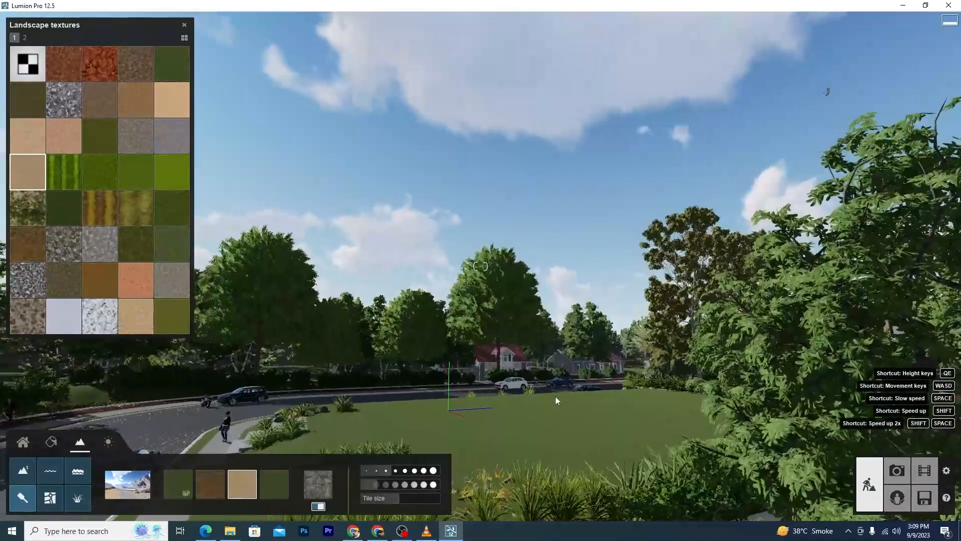
Open the weather settings to examine the sun, cloud and wind controls
click(109, 443)
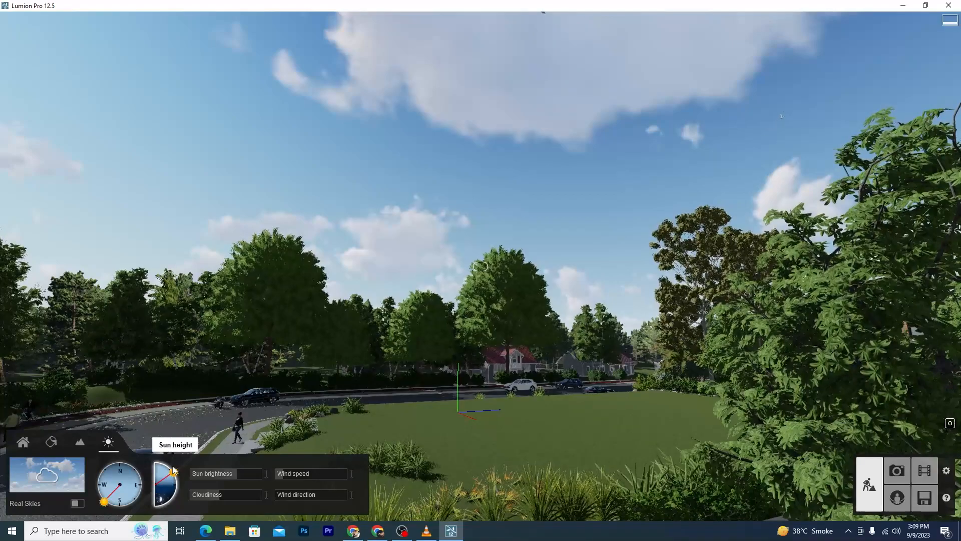
right_drag(432, 423, 382, 423)
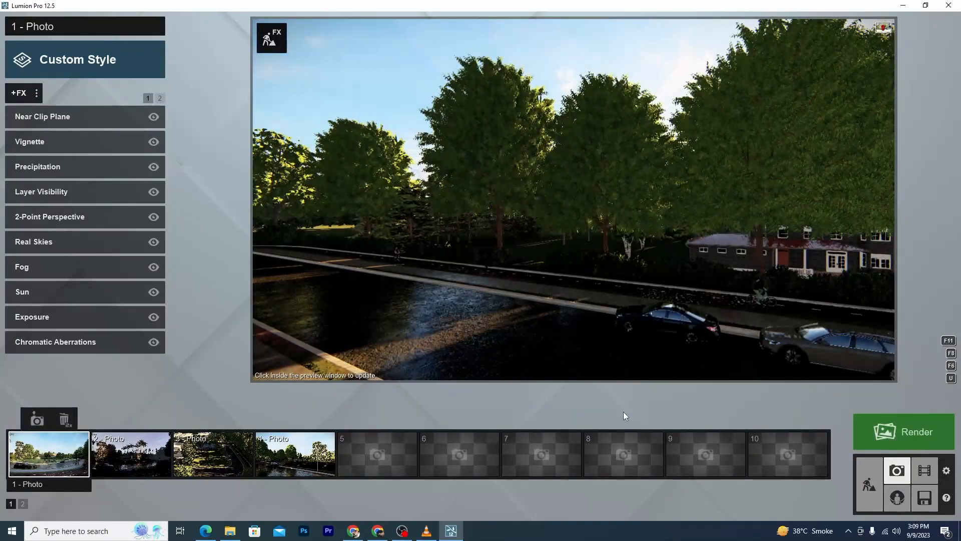
Look around the street from the first photo's camera in Photo mode, and return to Build mode
right_drag(618, 300, 716, 303)
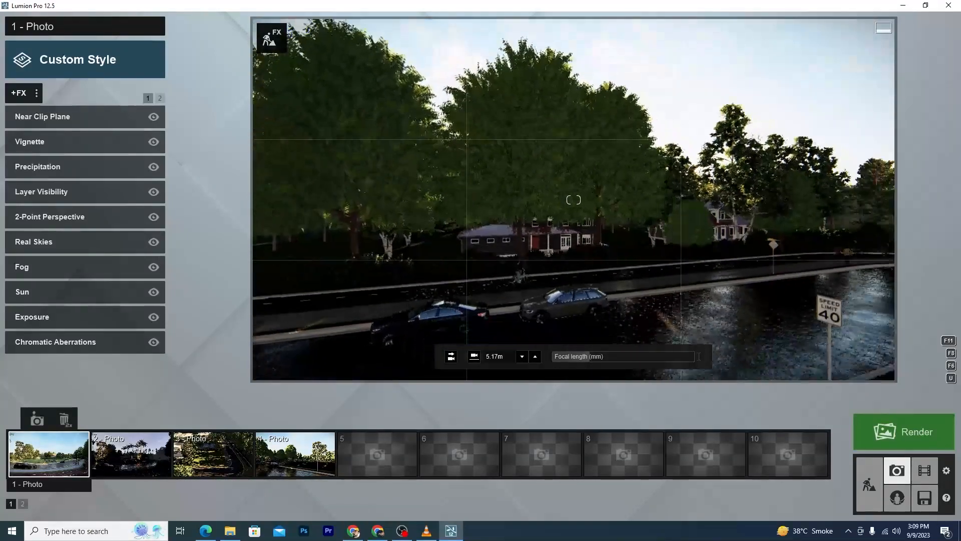
right_drag(500, 301, 581, 292)
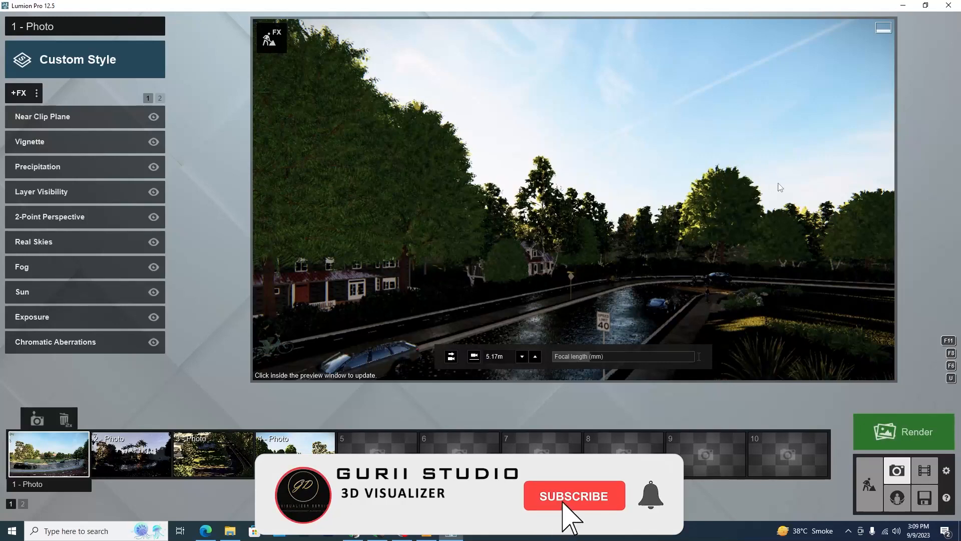
click(869, 484)
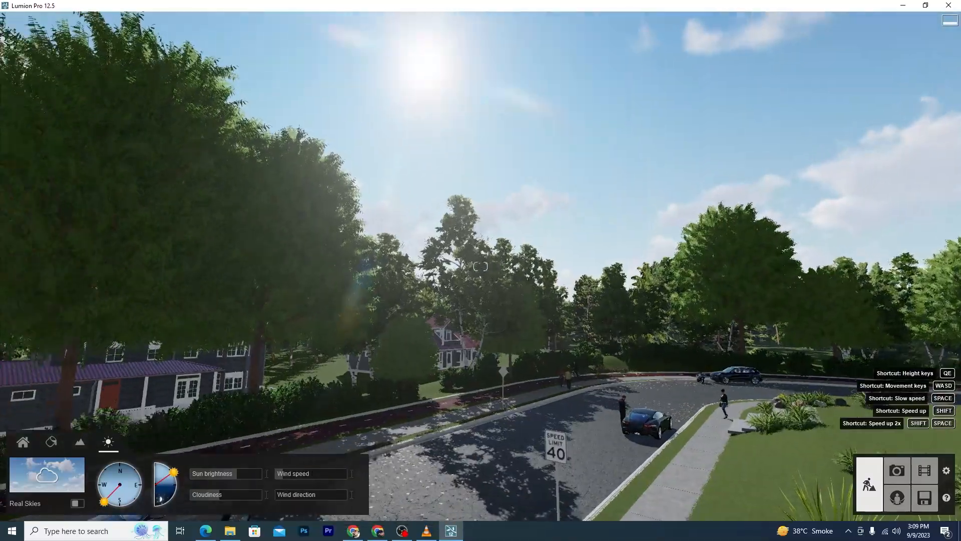
Look around the street, the trees opposite the lot and the sky with the sun
right_drag(478, 320, 270, 424)
key(w)
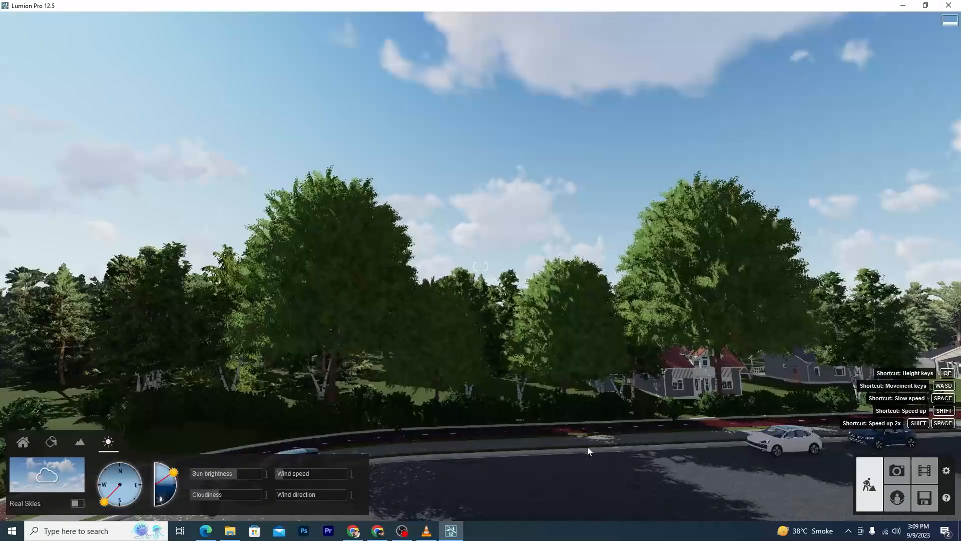
mouse_move(589, 450)
right_down()
mouse_move(311, 386)
mouse_move(584, 443)
right_up()
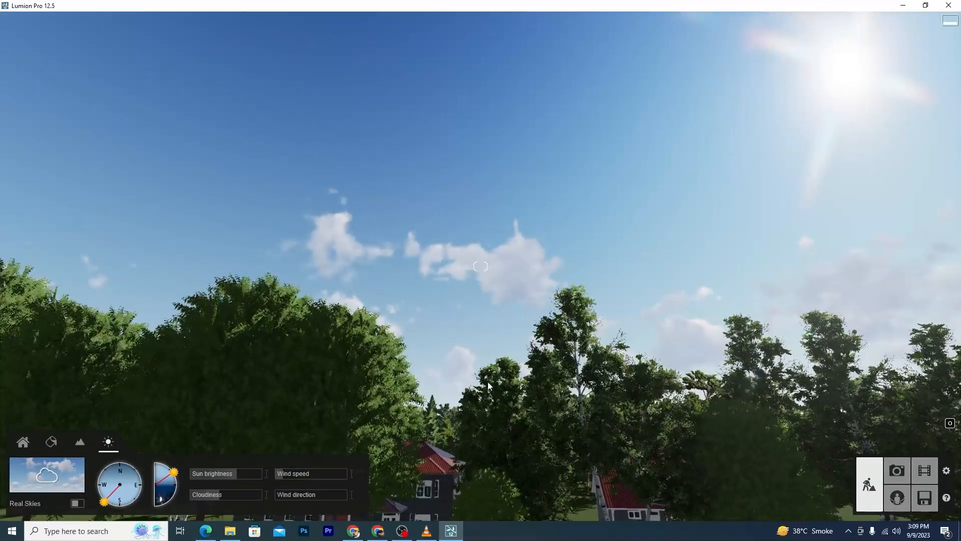
right_drag(505, 330, 555, 359)
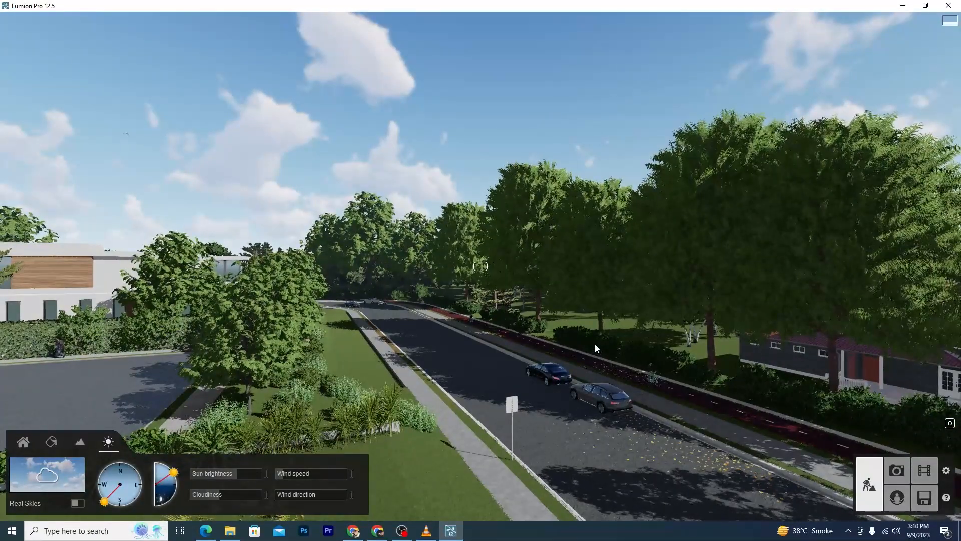
right_drag(599, 347, 617, 388)
Move the camera sideways, backward and forward over the lawn to view the lot, parking area and surrounding houses
key(d)
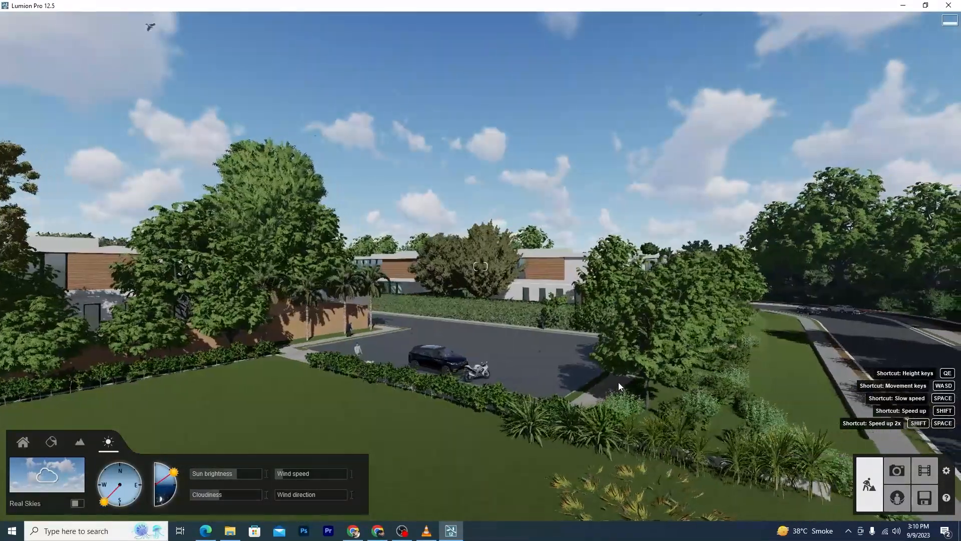
key(s)
right_drag(737, 458, 752, 461)
key(w)
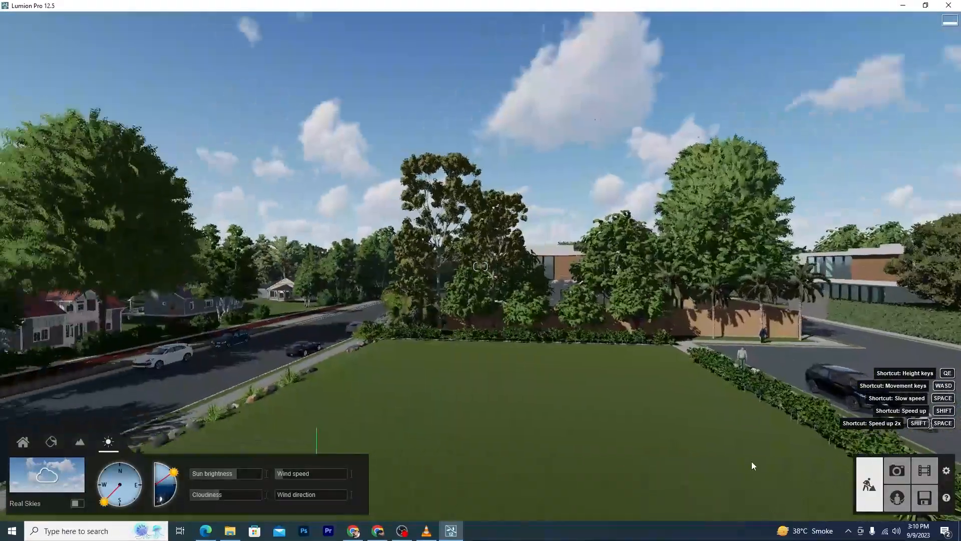
key(s)
key(d)
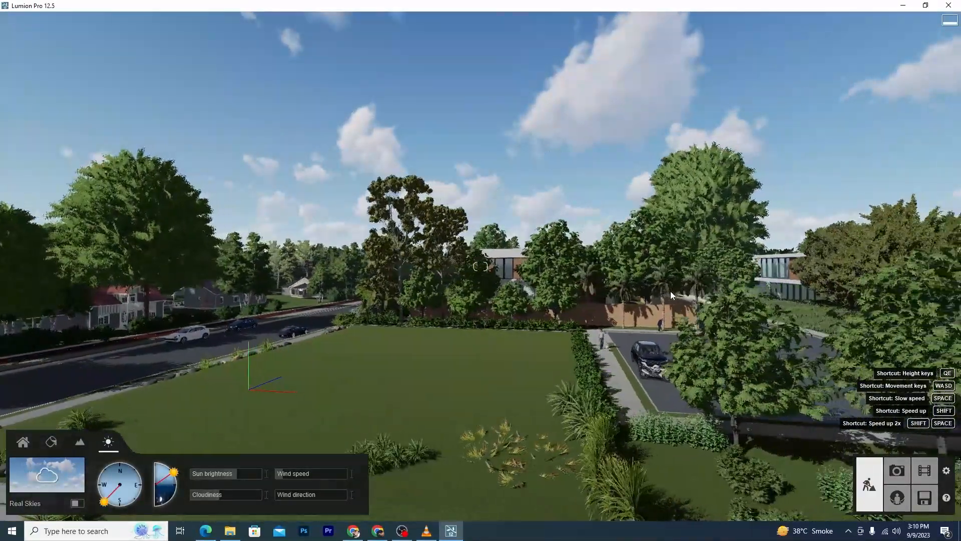